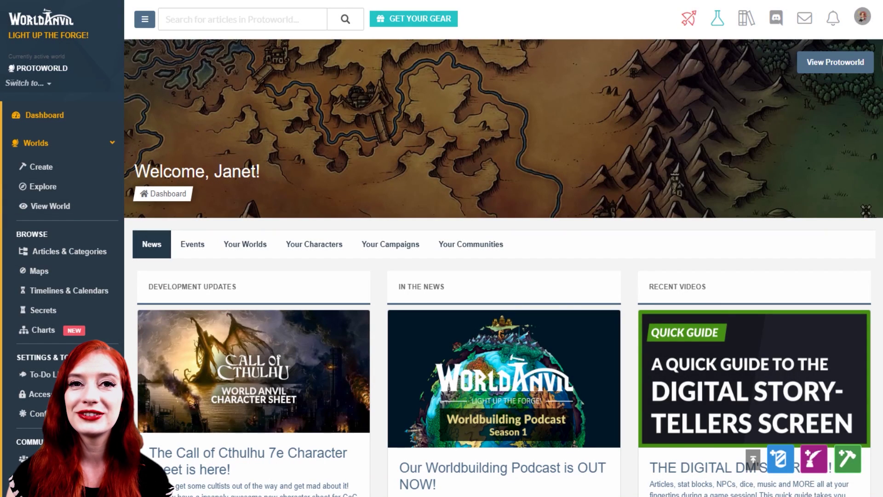
# Check the quick-create panel and the world list, staying in Protoworld
pyautogui.click(846, 458)
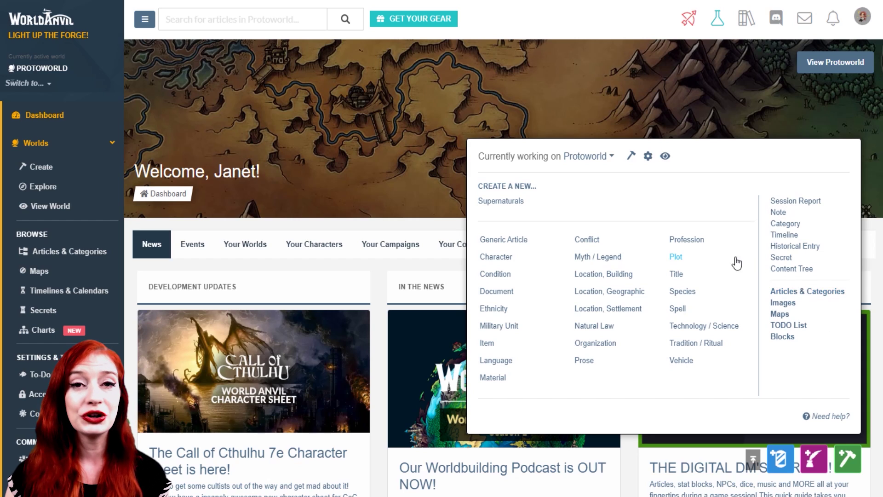
pyautogui.click(610, 156)
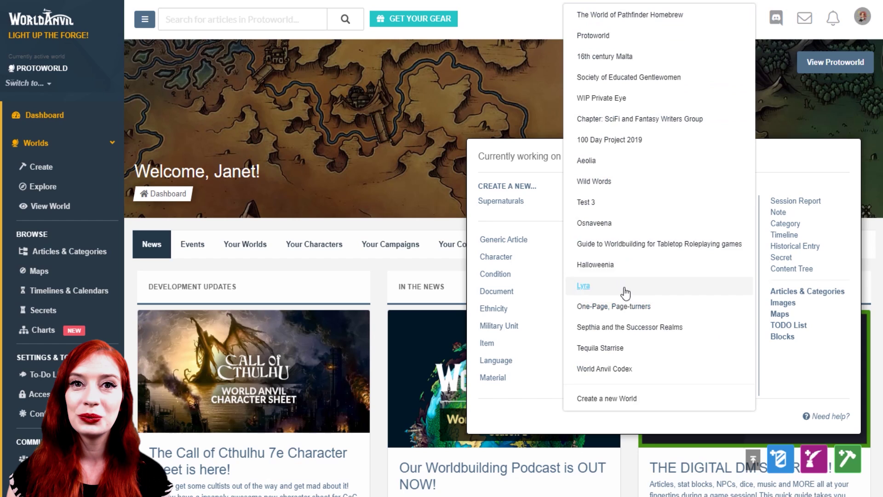
pyautogui.click(591, 159)
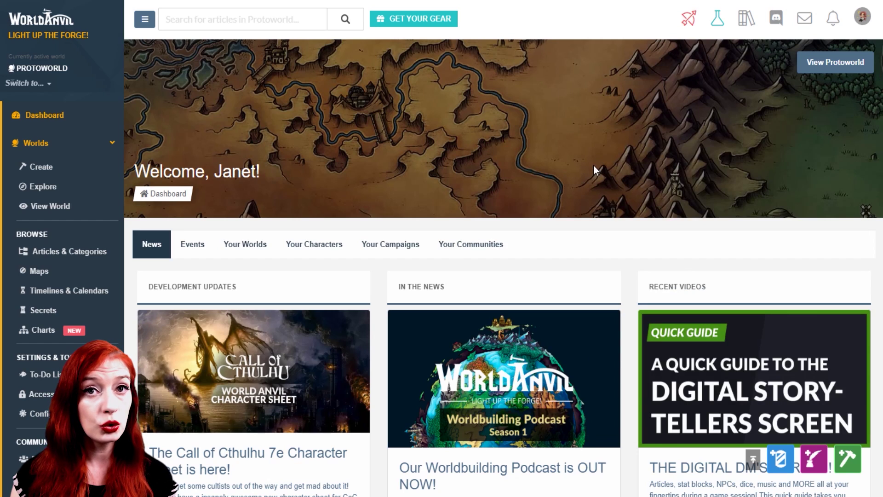
# Search Artemis for 'list articles' and select the search text to retype it
pyautogui.hotkey('ctrl', 'space')
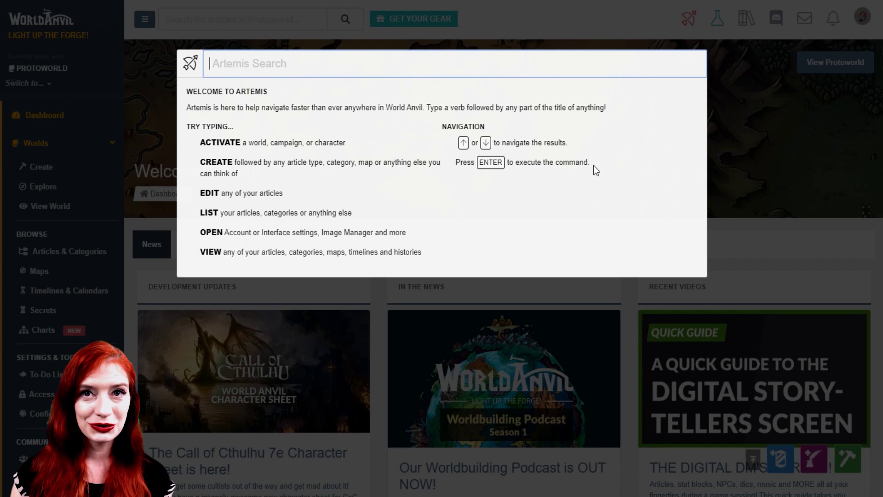
pyautogui.write('list articles')
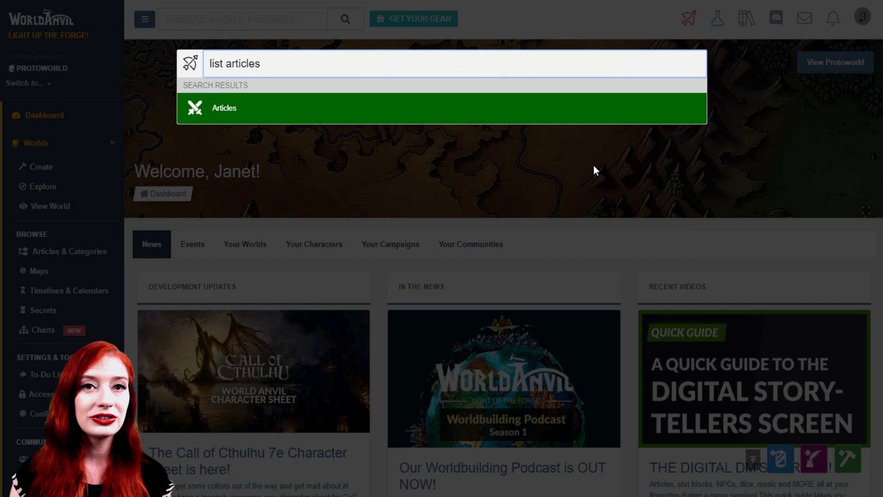
pyautogui.hotkey('ctrl', 'a')
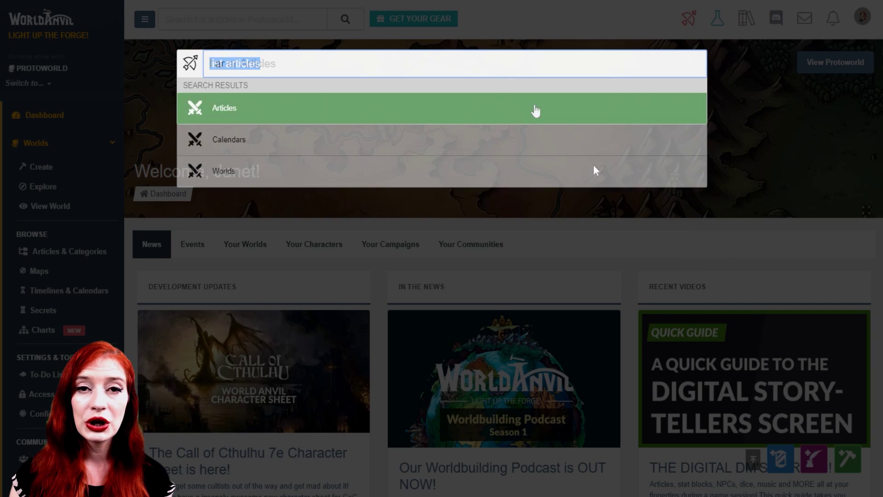
# Open the Articles manager, collapse its three side panels, and search articles for 'Jane'
pyautogui.write('l ar')
pyautogui.click(534, 109)
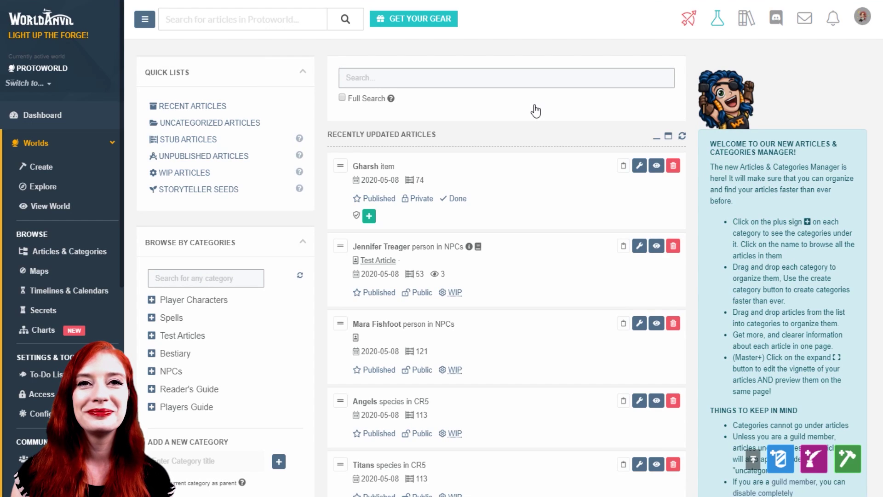
pyautogui.click(223, 74)
pyautogui.click(223, 120)
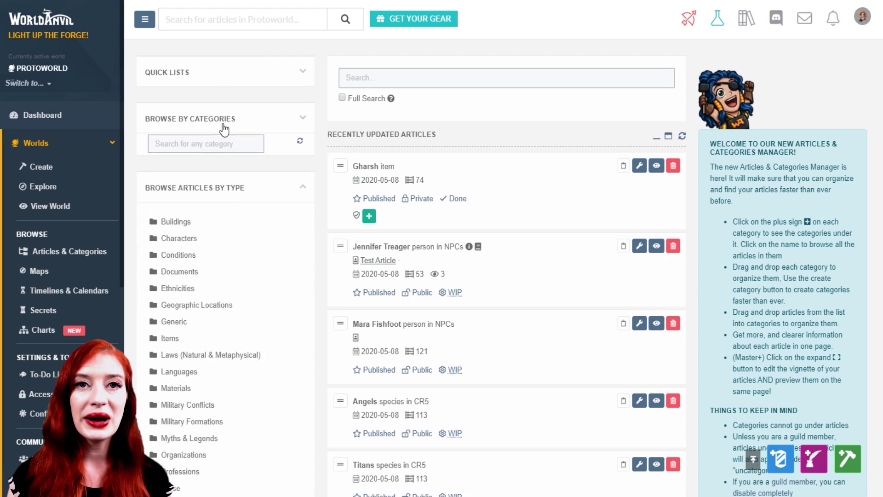
pyautogui.click(221, 159)
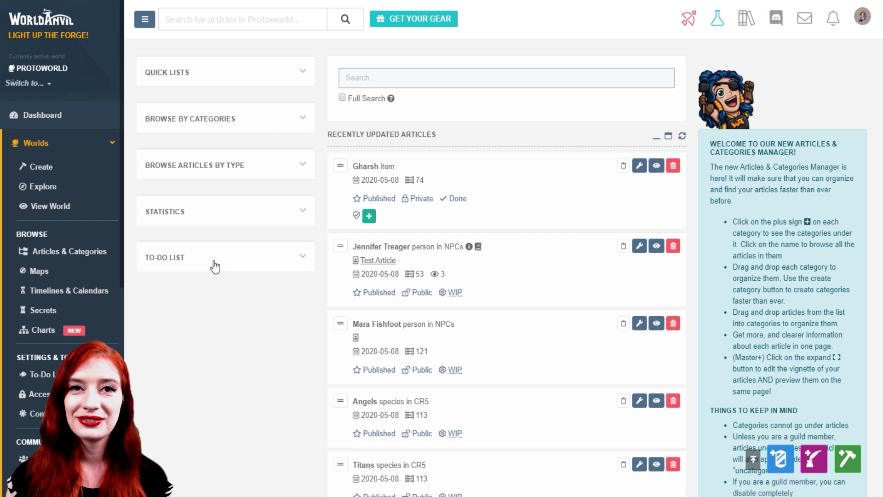
pyautogui.click(366, 79)
pyautogui.write('J')
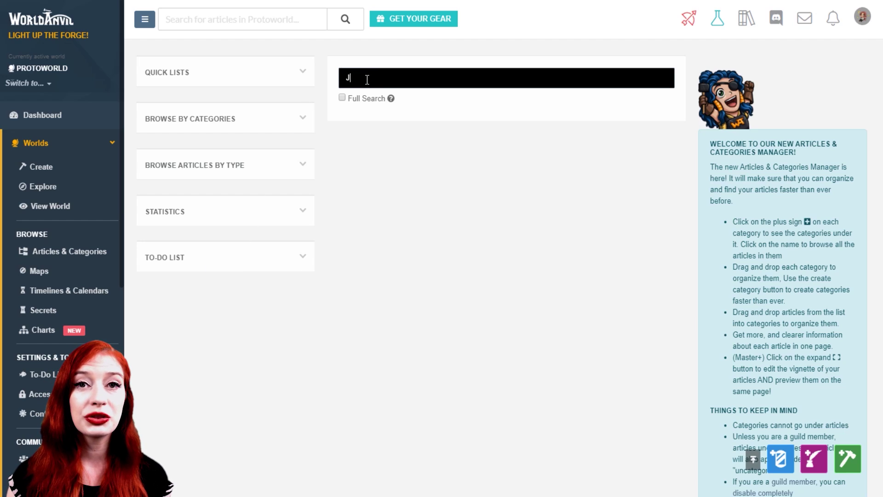
pyautogui.write('ane')
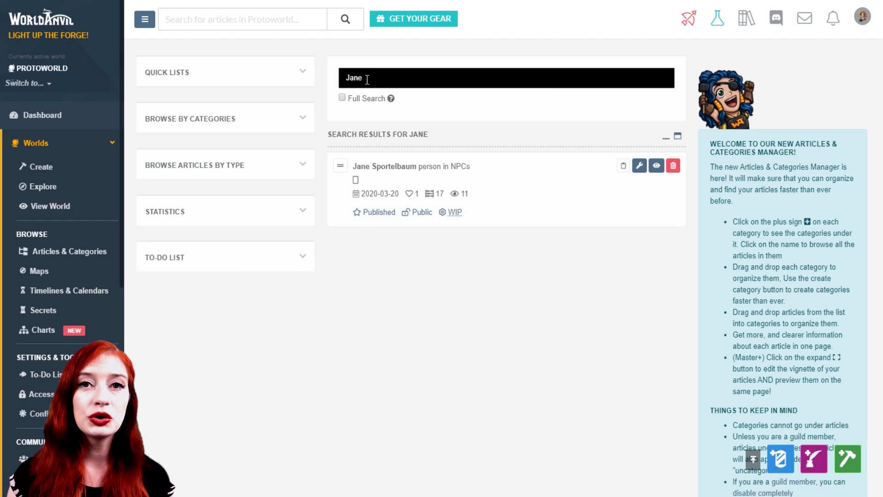
# List work-in-progress articles, show the Angels article's details, and hide the navigation sidebar
pyautogui.click(211, 73)
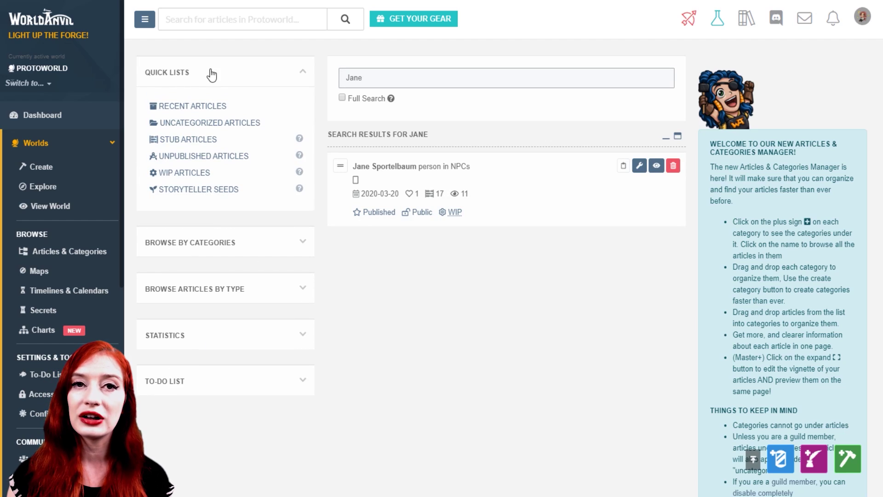
pyautogui.click(200, 108)
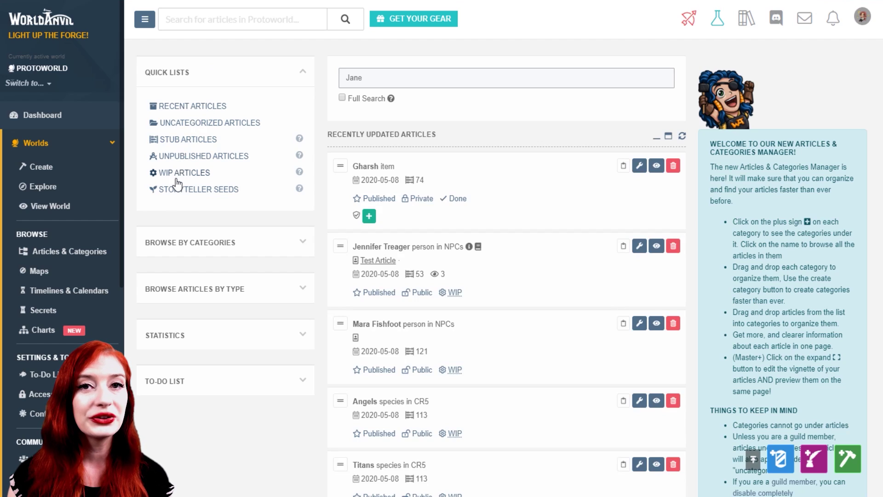
pyautogui.click(179, 178)
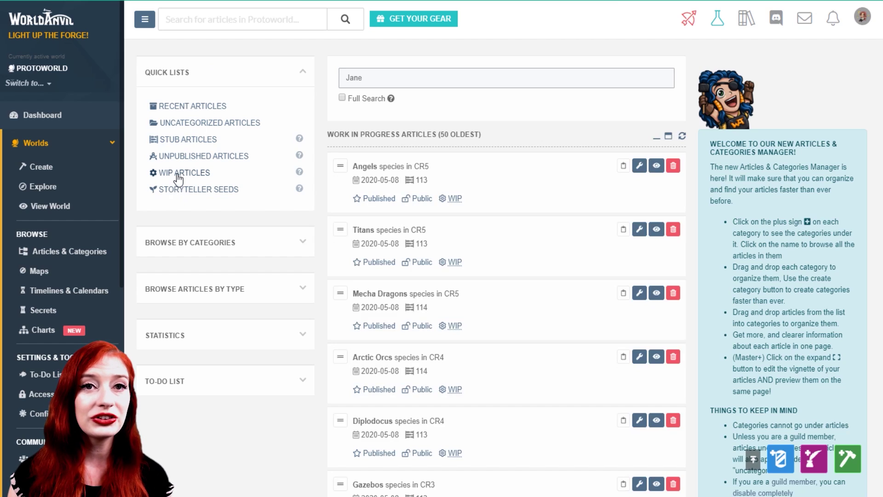
pyautogui.click(492, 193)
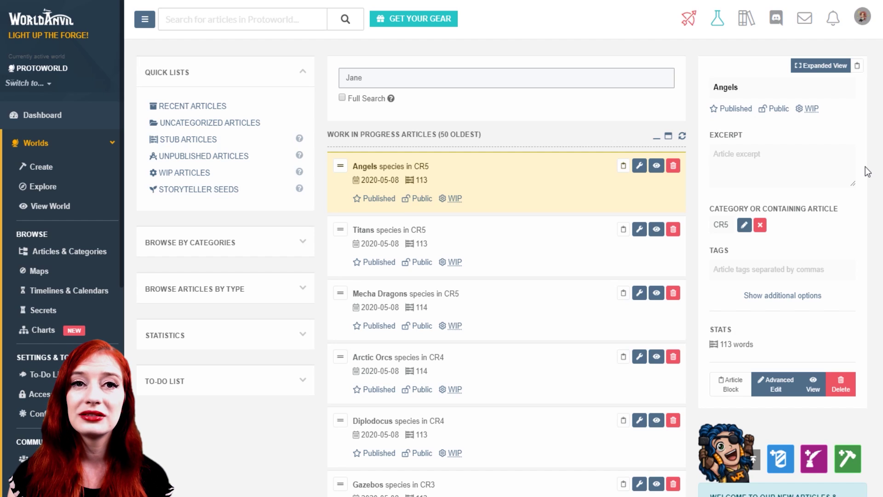
pyautogui.click(145, 20)
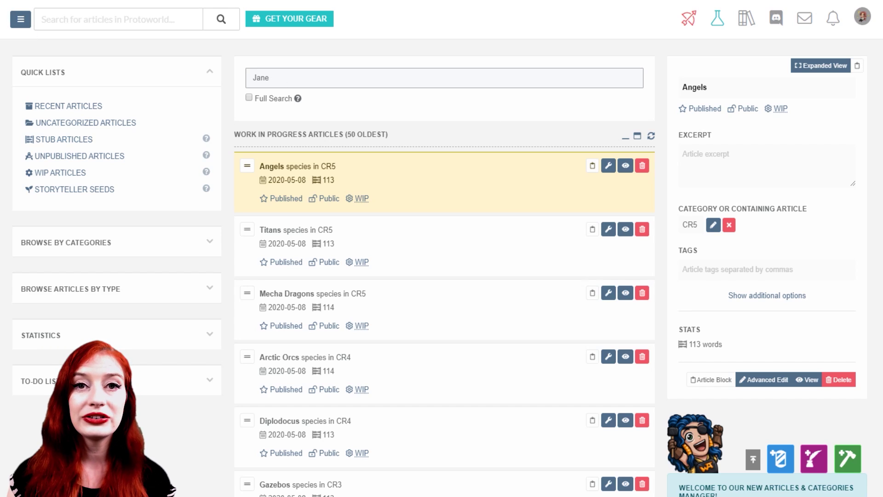
# Browse Recent and Uncategorized Articles, then list articles with storyteller seeds
pyautogui.click(82, 106)
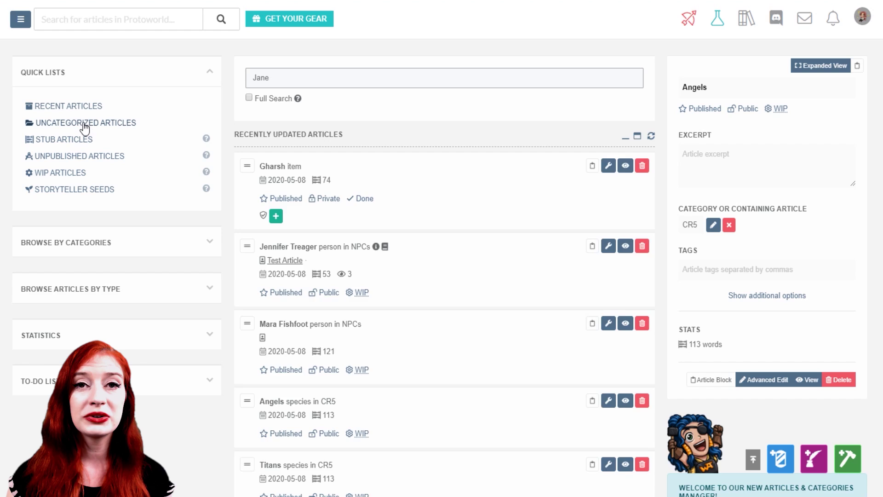
pyautogui.click(85, 126)
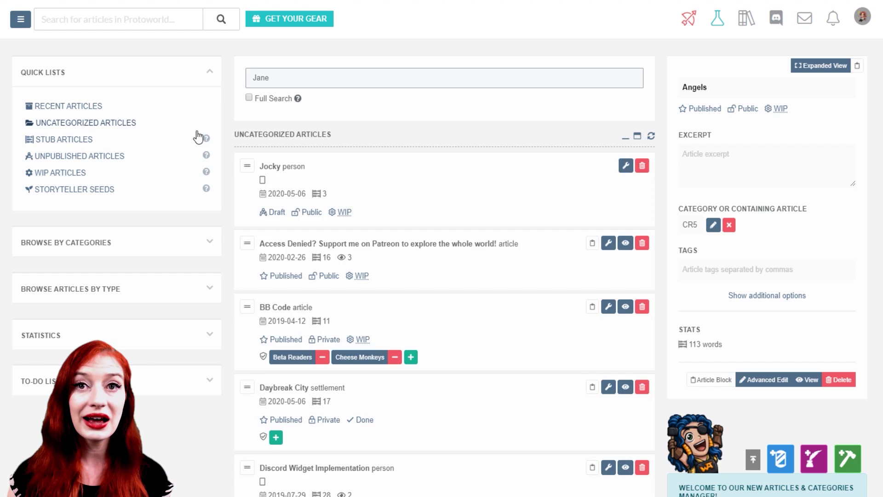
pyautogui.moveTo(206, 139)
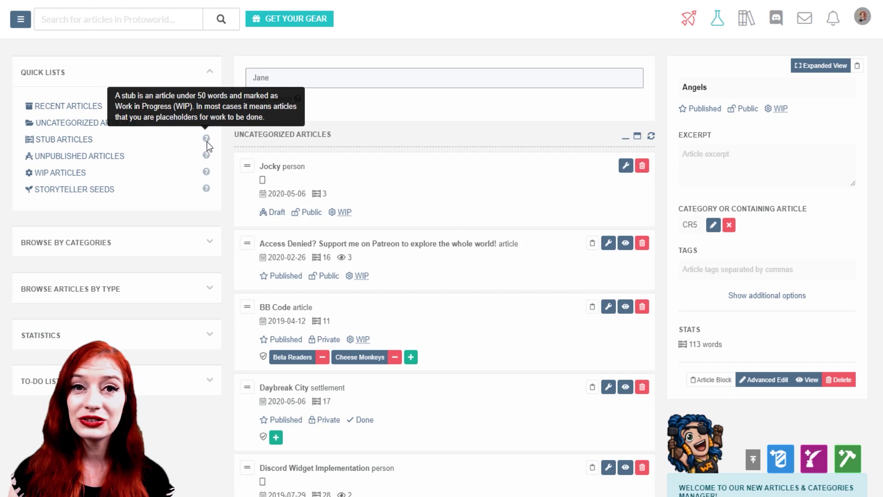
pyautogui.moveTo(207, 156)
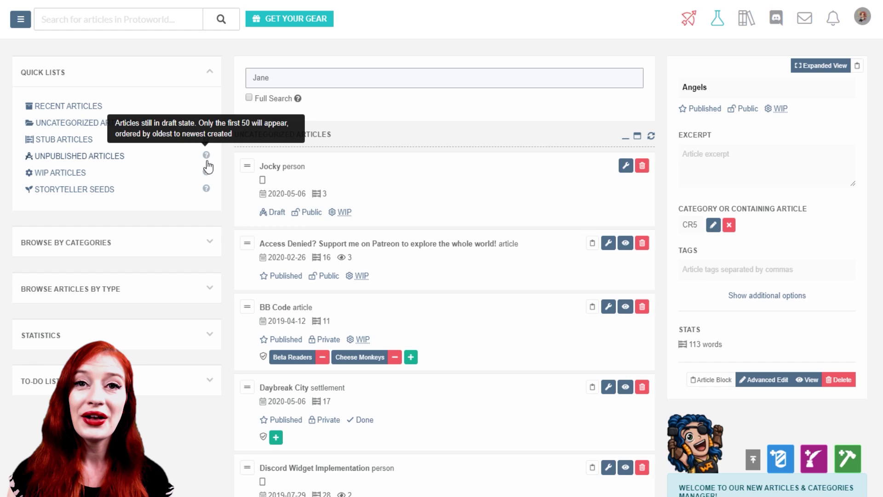
pyautogui.moveTo(206, 172)
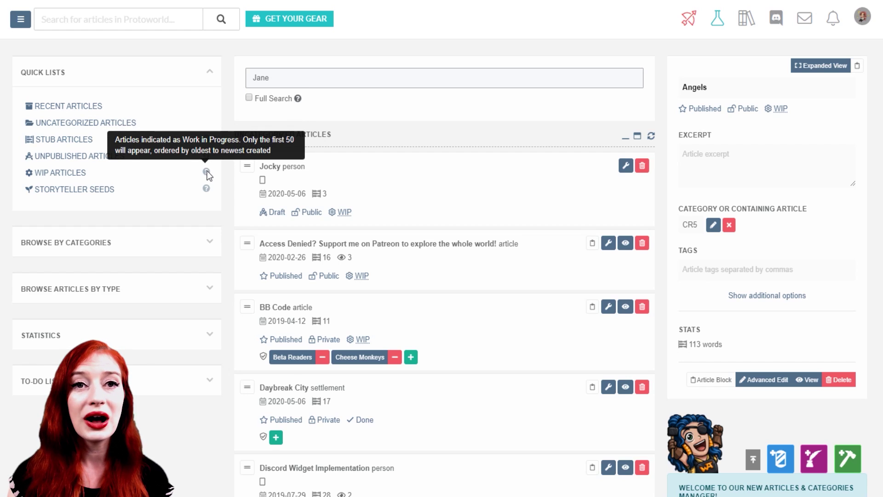
pyautogui.moveTo(206, 189)
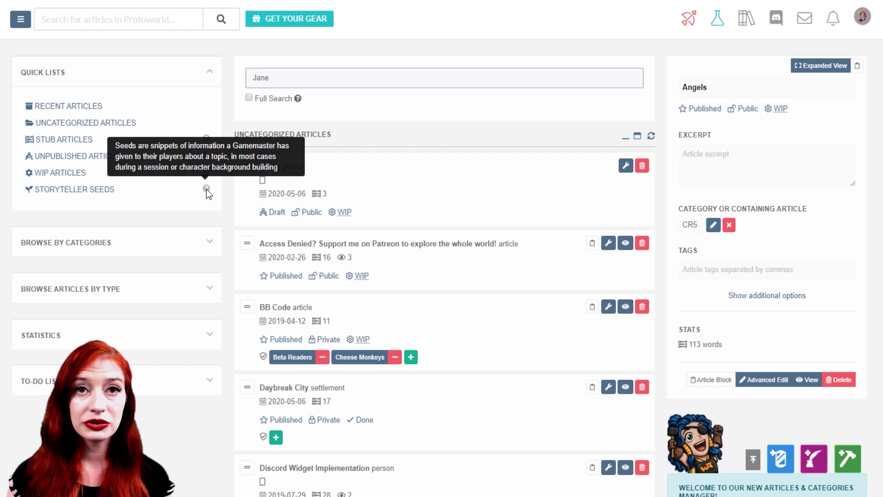
pyautogui.click(206, 189)
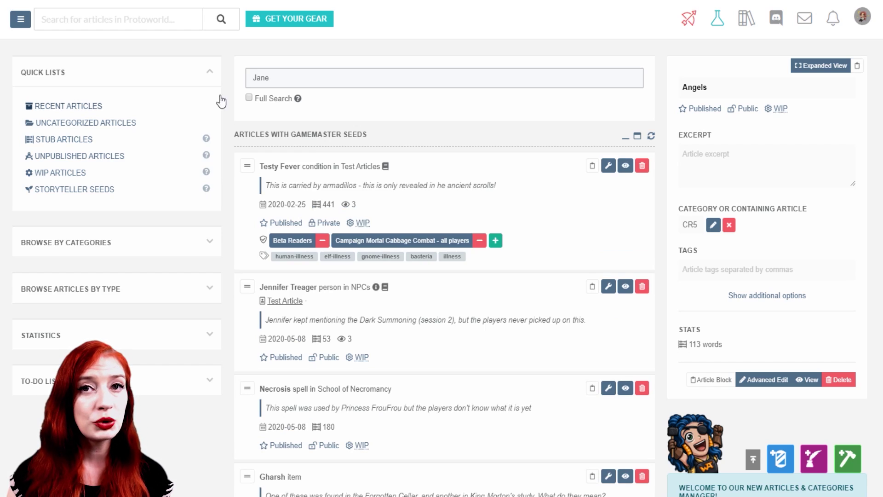
pyautogui.click(864, 18)
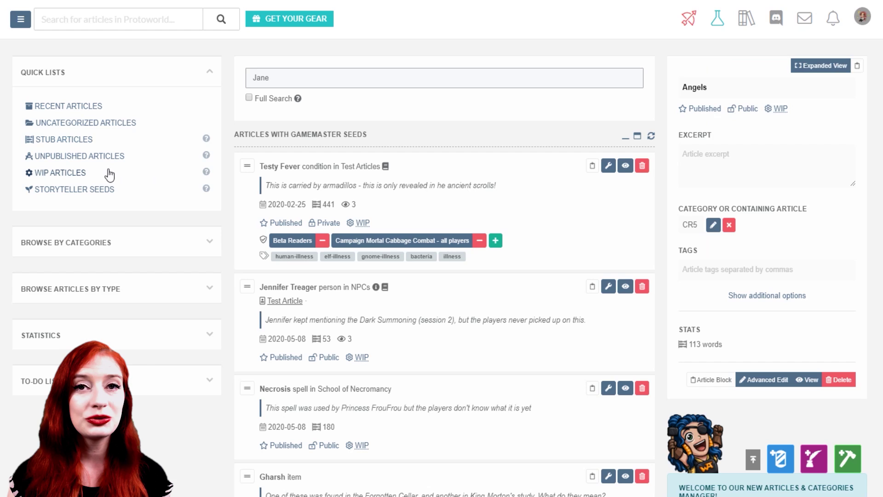
# Collapse Quick Lists and expand Browse by Categories to show all categories
pyautogui.moveTo(205, 188)
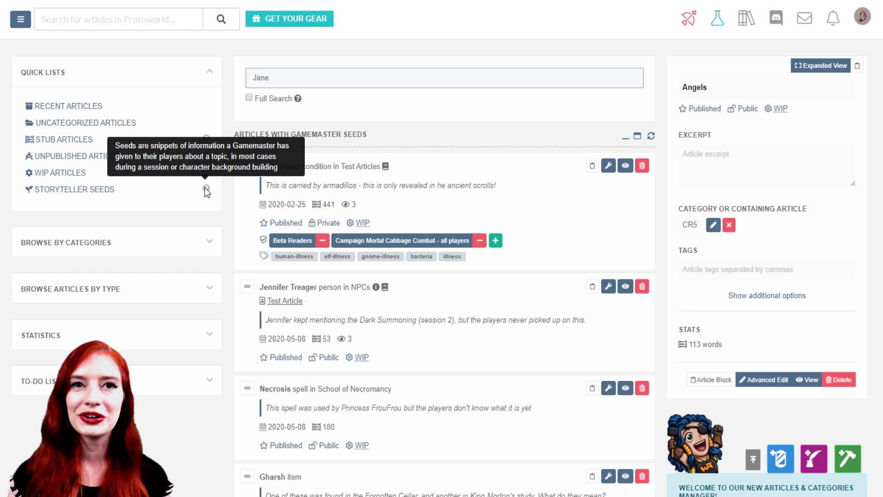
pyautogui.click(136, 82)
pyautogui.click(121, 124)
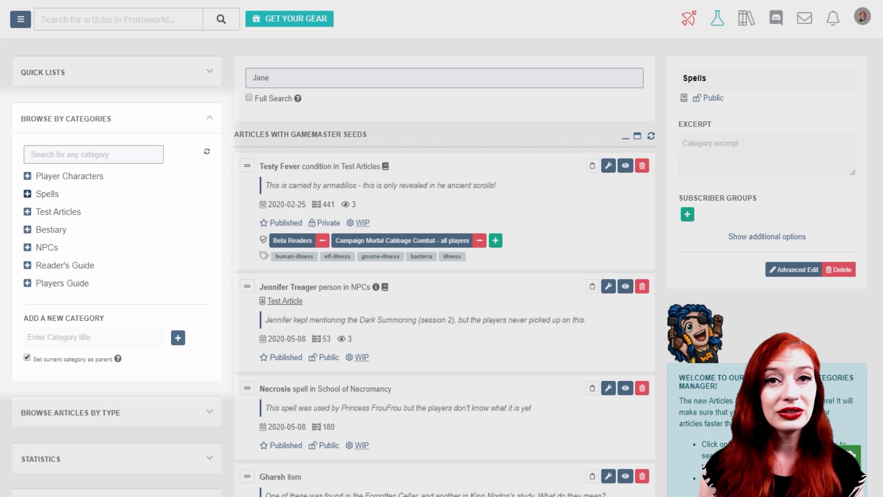
# Move Test Articles last, nest NPCs under Players Guide, and reorder the Spells schools
pyautogui.click(27, 194)
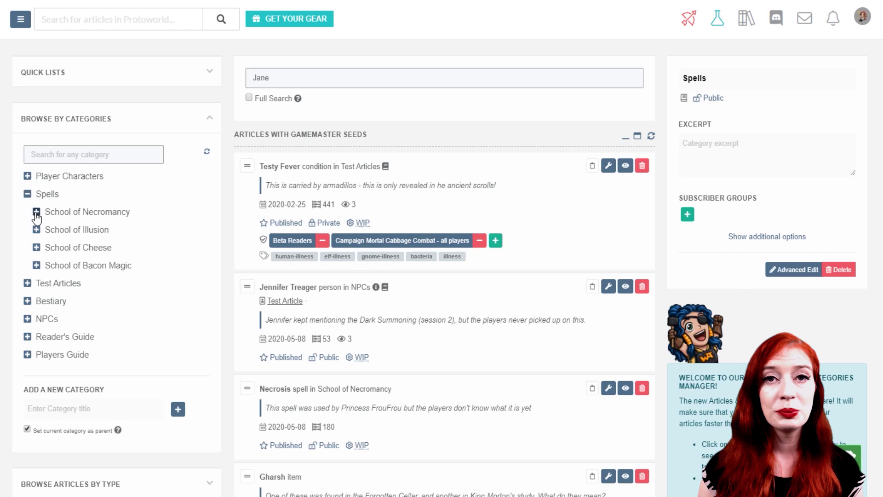
pyautogui.click(37, 212)
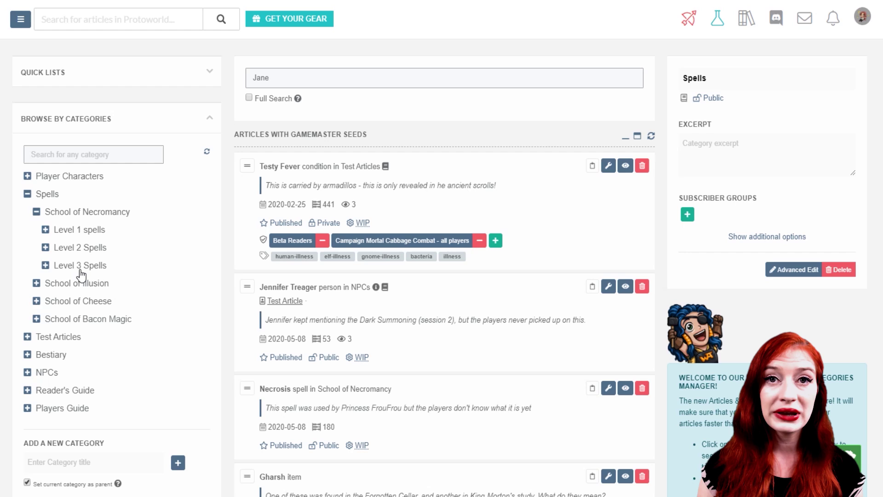
pyautogui.moveTo(38, 338); pyautogui.dragTo(45, 422)
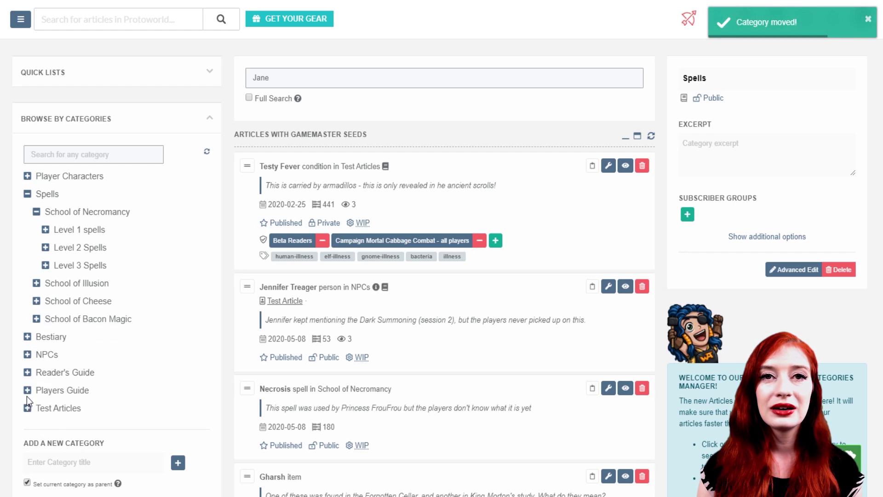
pyautogui.moveTo(39, 355); pyautogui.dragTo(75, 402)
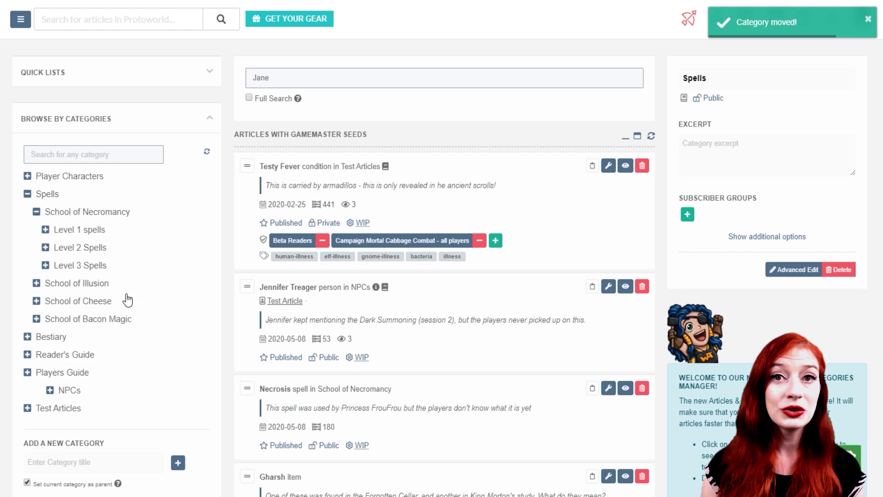
pyautogui.moveTo(69, 232)
pyautogui.mouseDown()
pyautogui.moveTo(51, 244)
pyautogui.moveTo(90, 282)
pyautogui.moveTo(53, 266)
pyautogui.moveTo(75, 270)
pyautogui.moveTo(77, 231)
pyautogui.mouseUp()
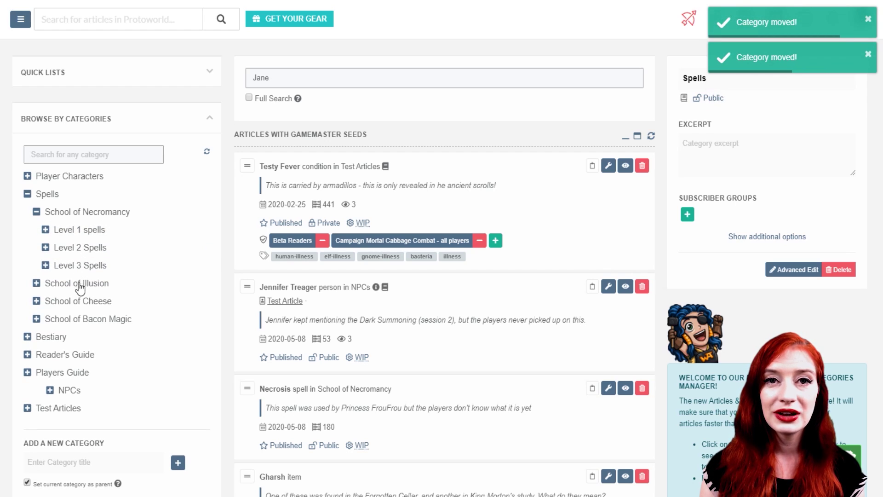
pyautogui.moveTo(79, 288); pyautogui.dragTo(80, 207)
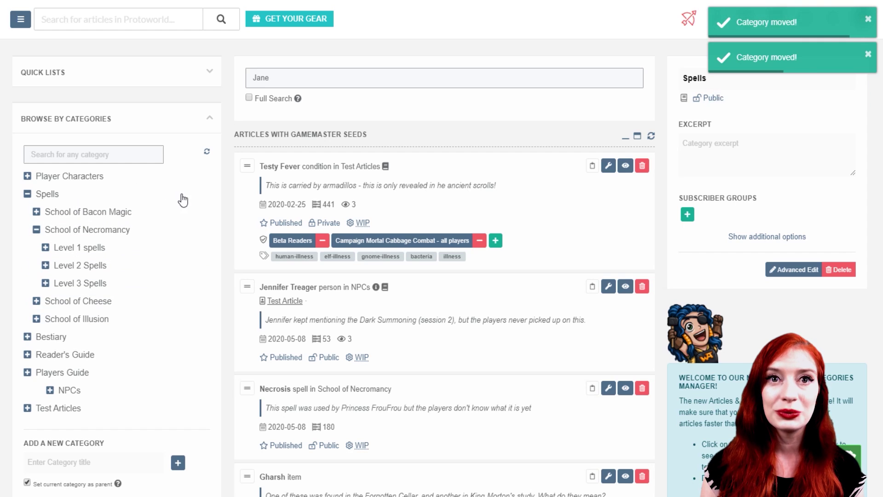
# Search the categories for 'Bacon' and select School of Bacon Magic
pyautogui.click(36, 212)
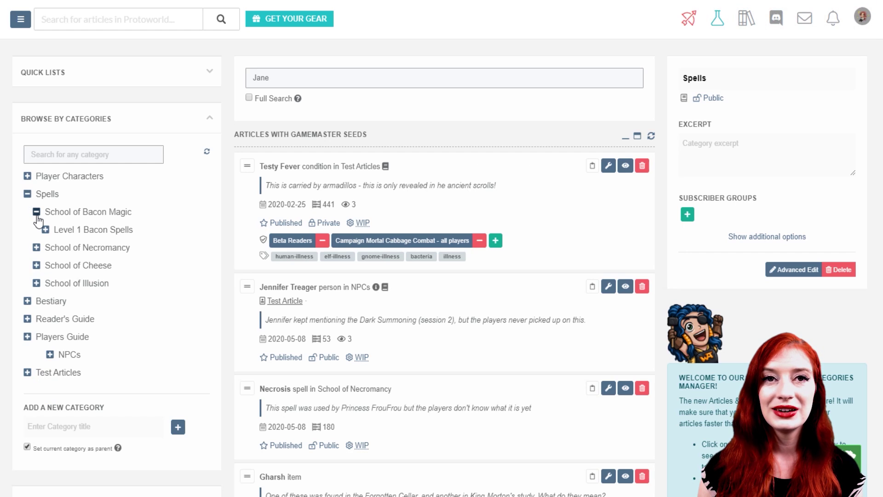
pyautogui.click(80, 155)
pyautogui.write('B')
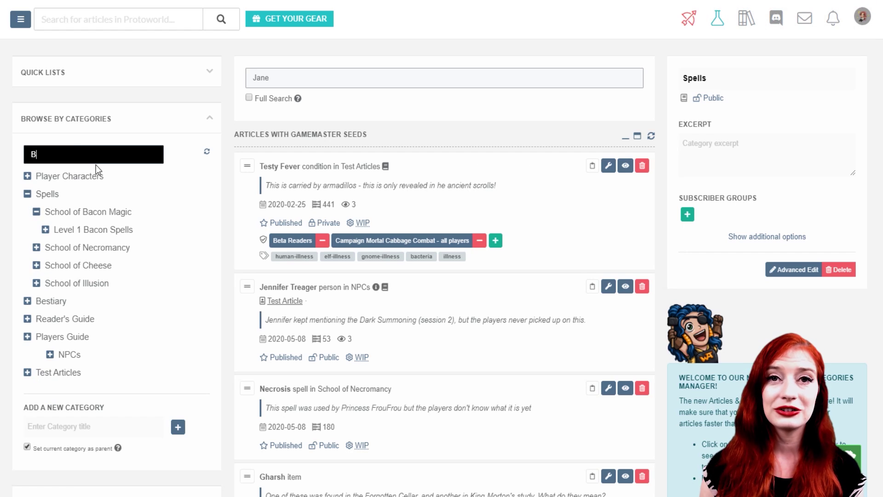
pyautogui.write('acon')
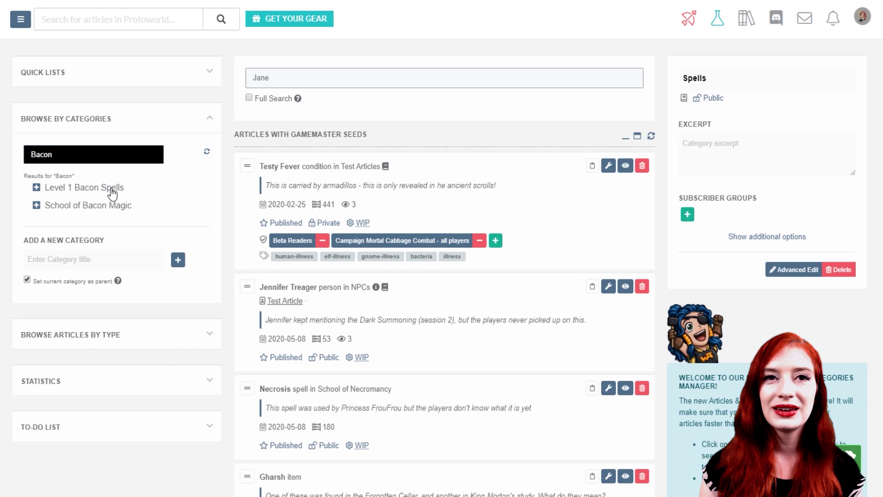
pyautogui.click(92, 205)
# Create 'Level 2 Bacon Spells' and 'Level 3 Bacon Spells' subcategories under it
pyautogui.click(69, 276)
pyautogui.write('Level 2 Bacon Spells')
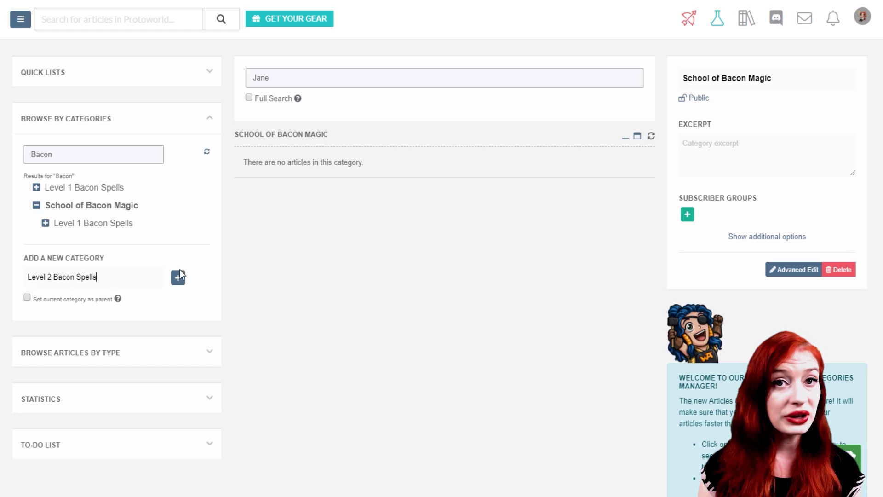
pyautogui.click(178, 278)
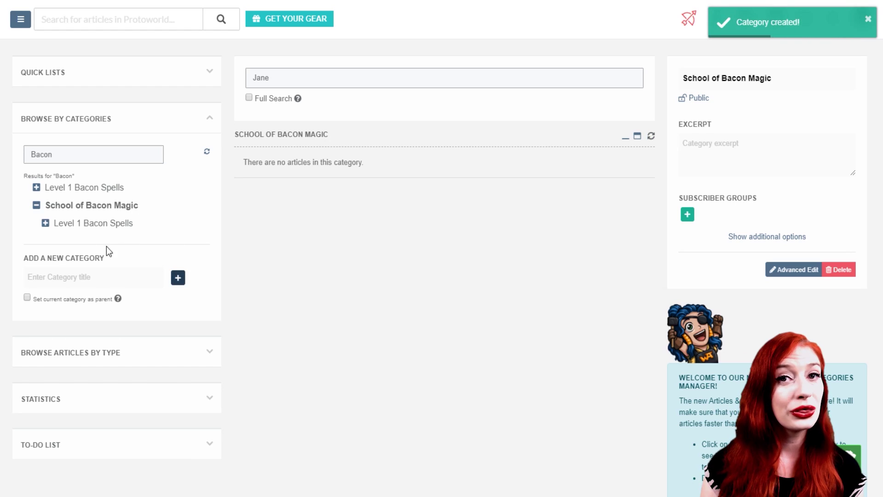
pyautogui.click(69, 276)
pyautogui.write('Level 3 Bacon Spells')
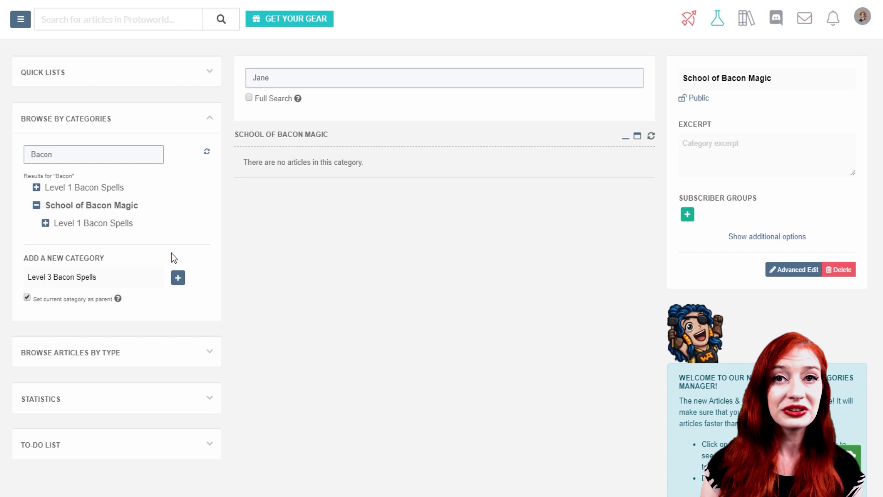
pyautogui.click(177, 279)
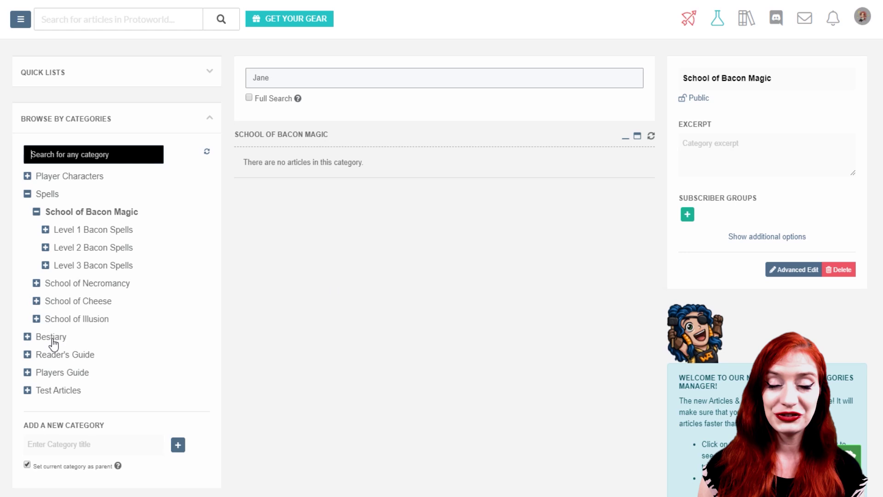
# Rename Bestiary to 'Bestiary of Protoworld' and switch its visibility to Private
pyautogui.click(52, 341)
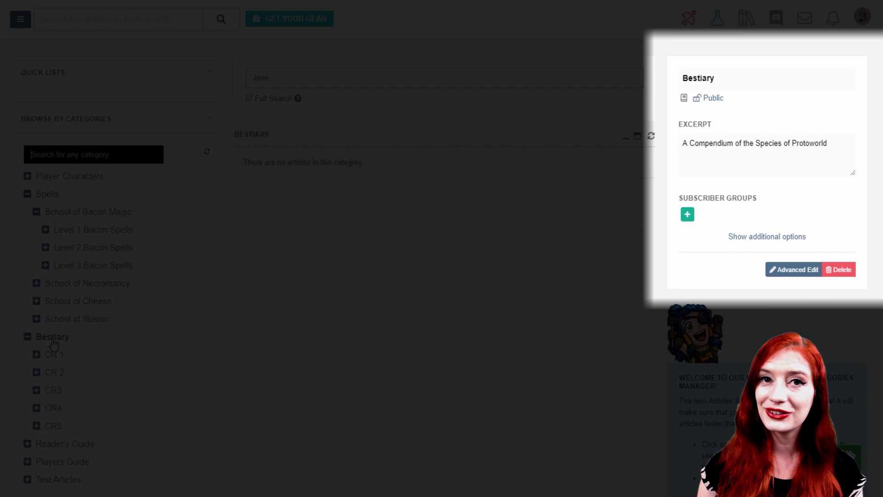
pyautogui.click(775, 77)
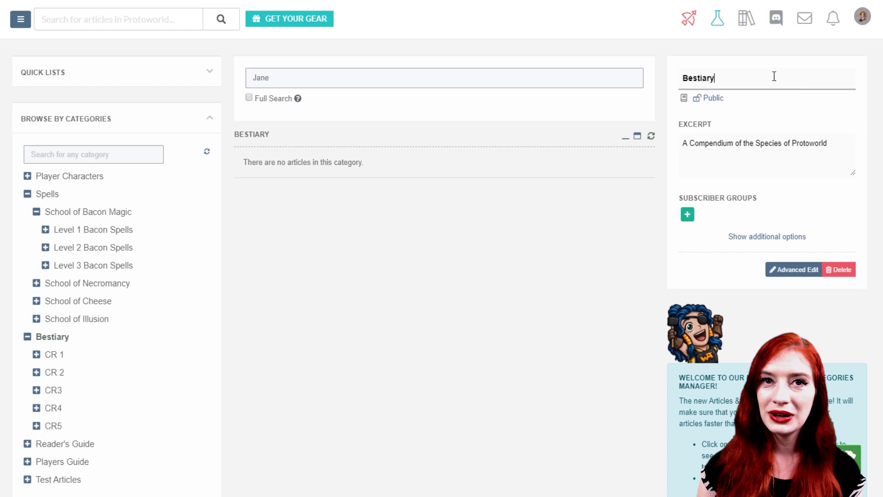
pyautogui.write('of Protoworld')
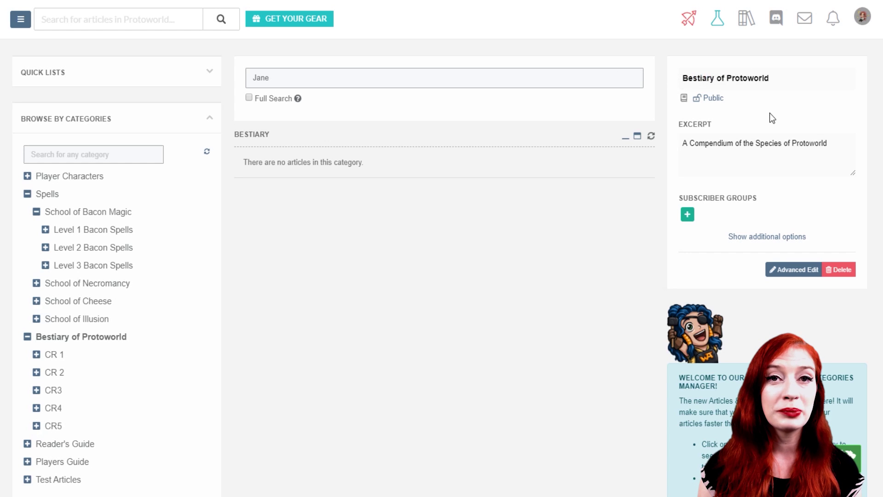
pyautogui.click(708, 103)
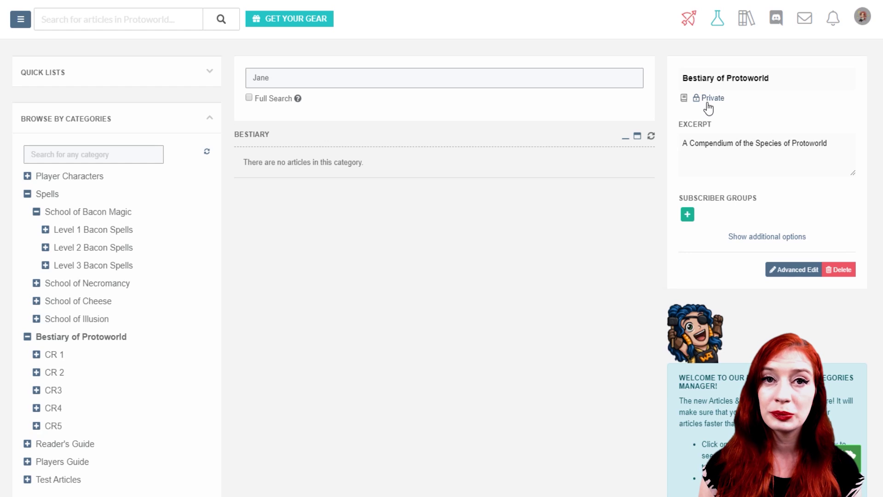
# Make the category Public again and extend its excerpt with 'that are know by the foremost authorities'
pyautogui.click(707, 104)
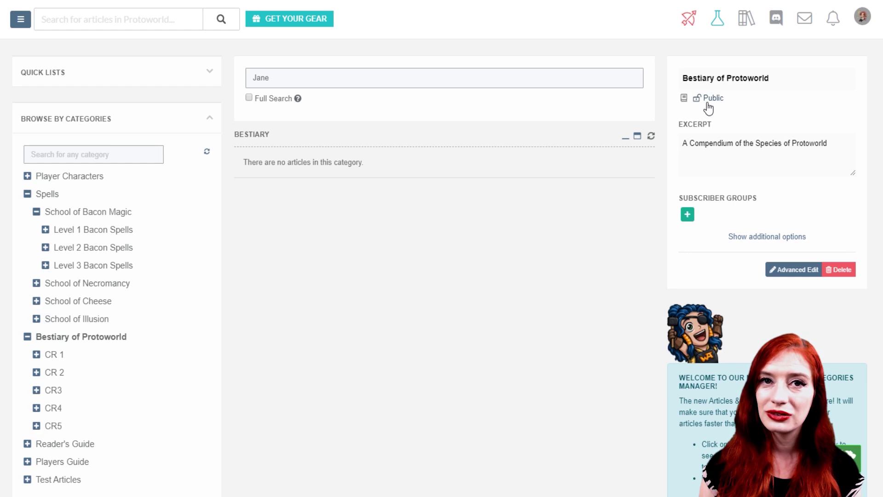
pyautogui.click(826, 141)
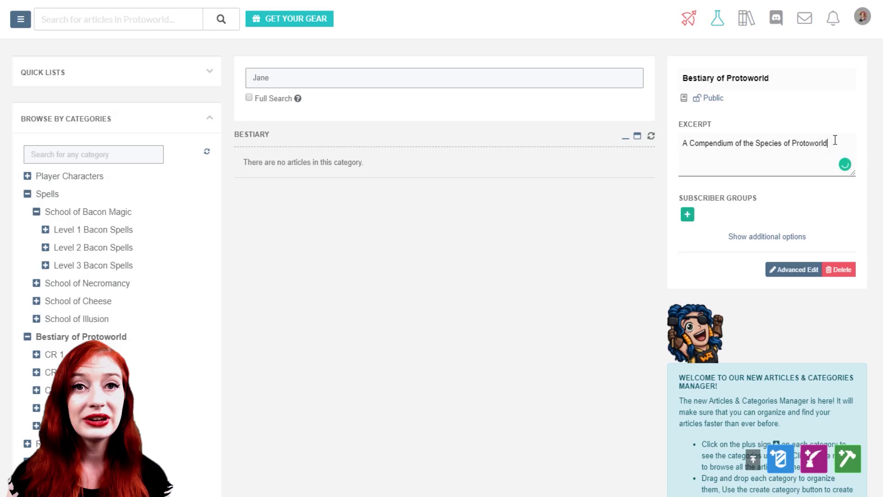
pyautogui.write('that are know')
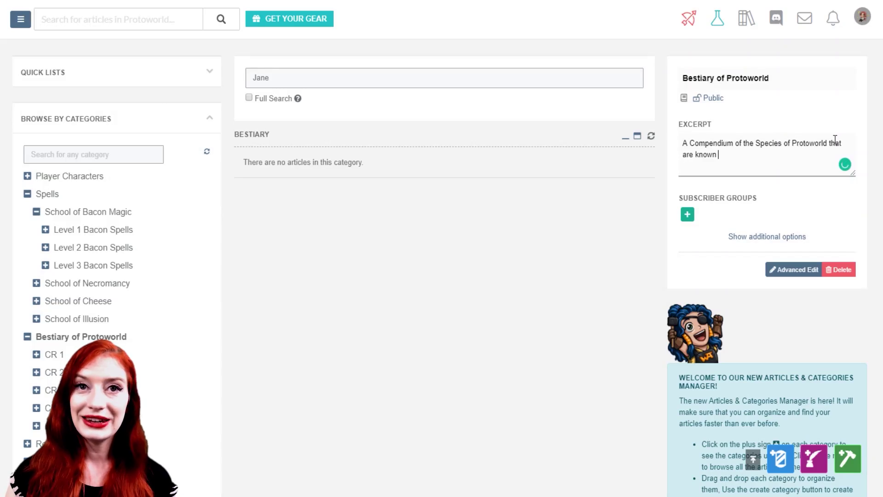
pyautogui.write('by the ')
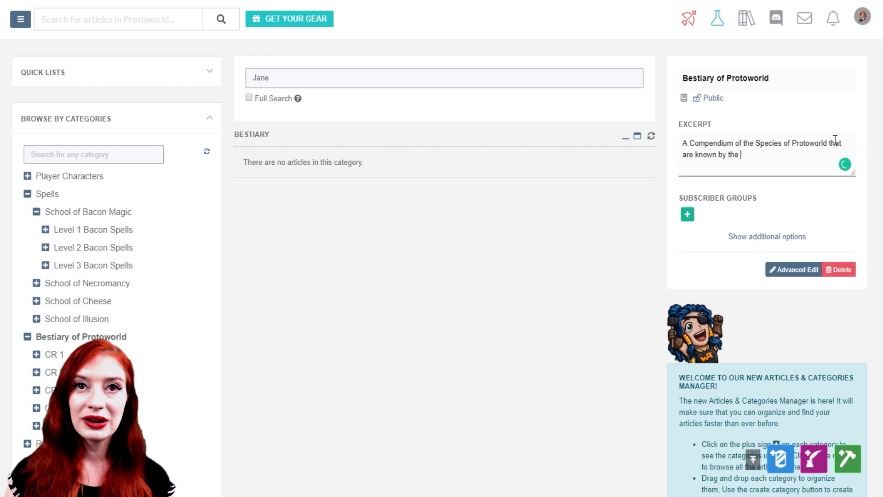
pyautogui.write('foremost authori')
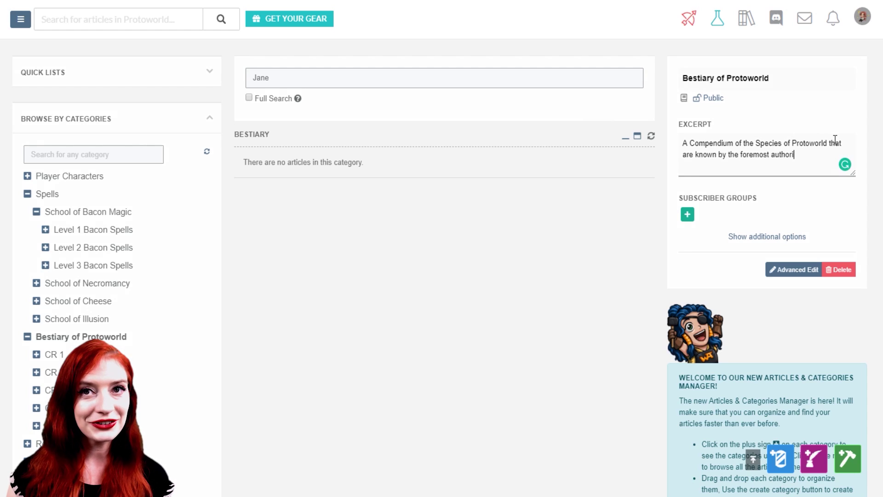
pyautogui.write('ties')
pyautogui.click(866, 184)
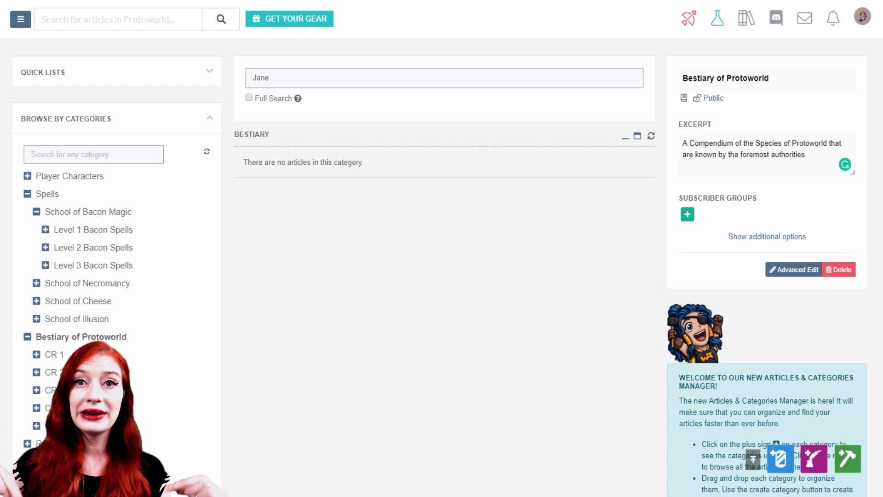
# Attach the Book subscriber groups and reveal the additional category options
pyautogui.click(688, 216)
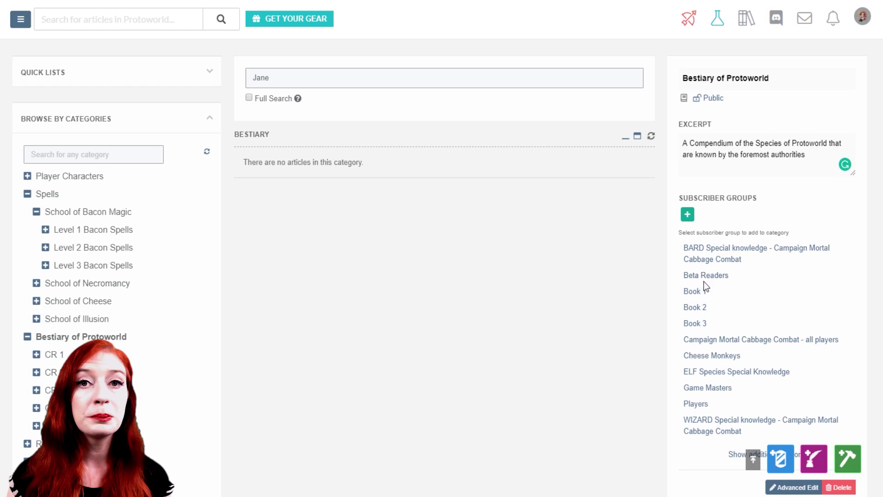
pyautogui.click(696, 291)
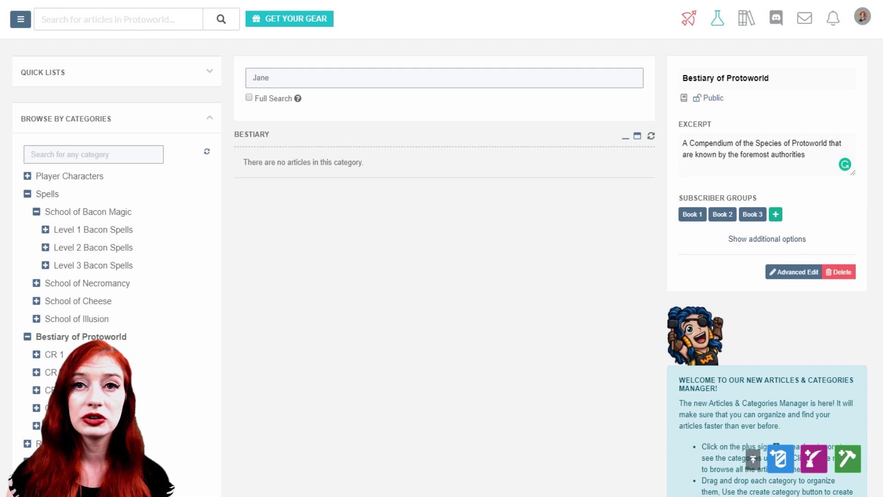
pyautogui.click(782, 239)
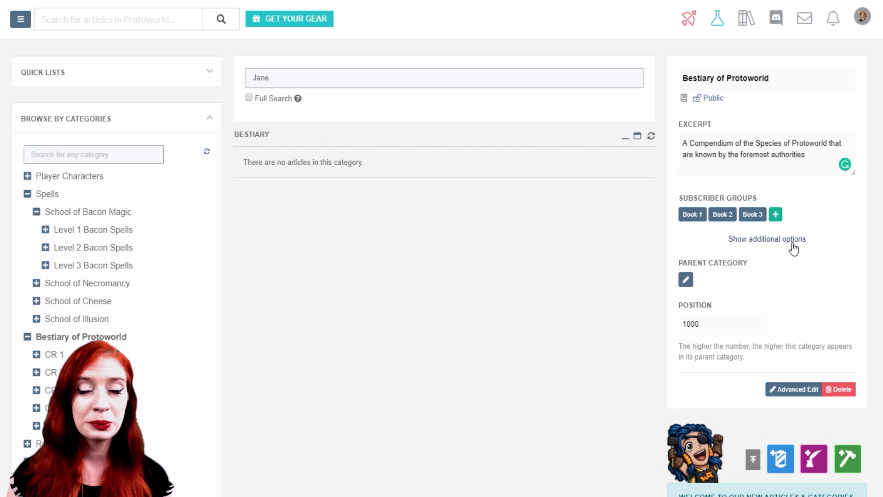
# Set the category's position to 1 and reload the category tree
pyautogui.click(711, 330)
pyautogui.press('BackSpace')
pyautogui.press('BackSpace')
pyautogui.press('BackSpace')
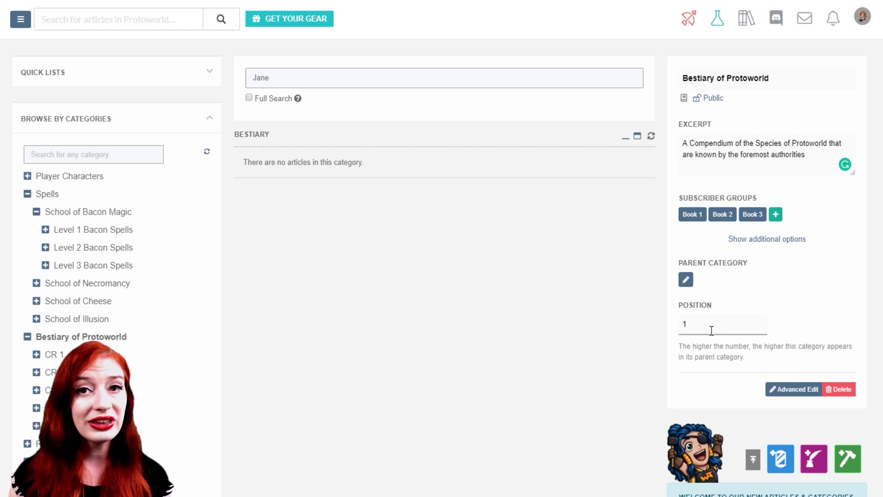
pyautogui.click(778, 332)
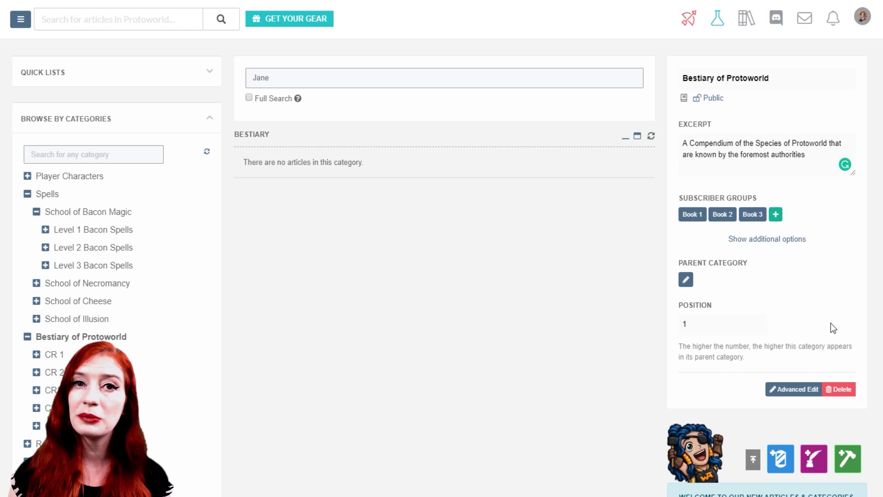
pyautogui.click(207, 153)
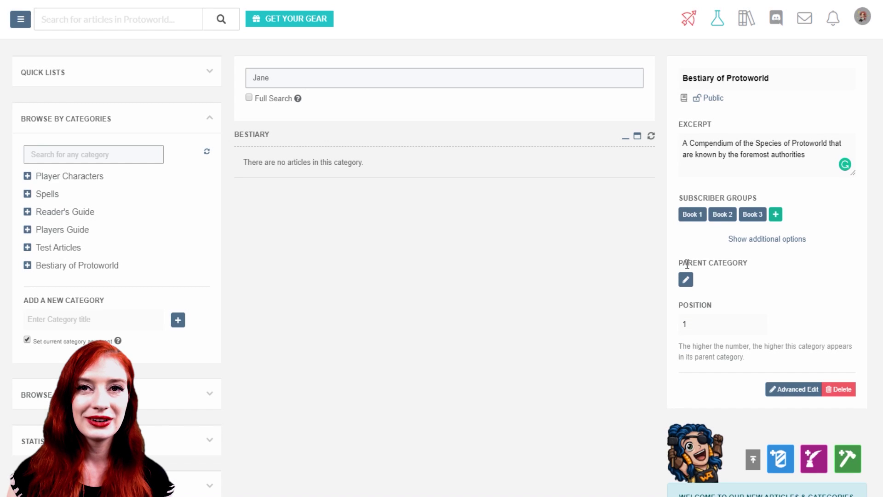
# Set Players Guide as the parent category via a 'players' search
pyautogui.click(686, 280)
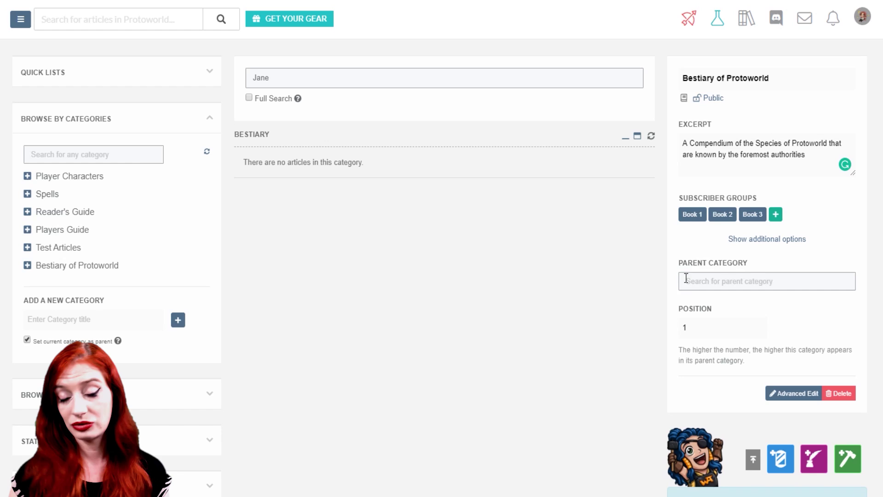
pyautogui.click(700, 280)
pyautogui.write('players')
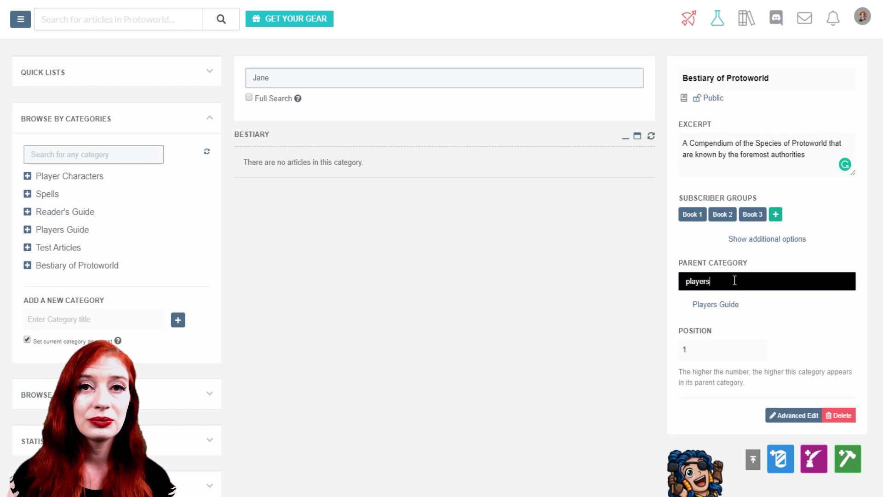
pyautogui.click(728, 306)
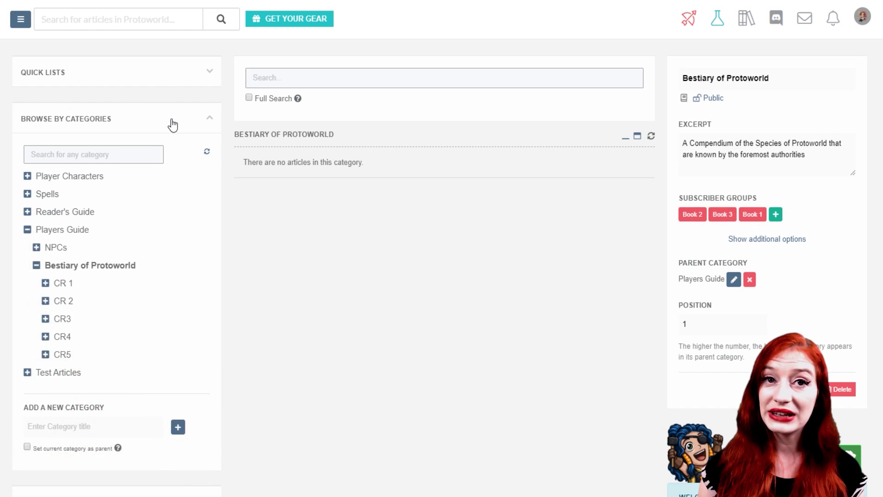
# List Buildings, Characters, then Conditions articles, and open the world Statistics panel
pyautogui.click(169, 121)
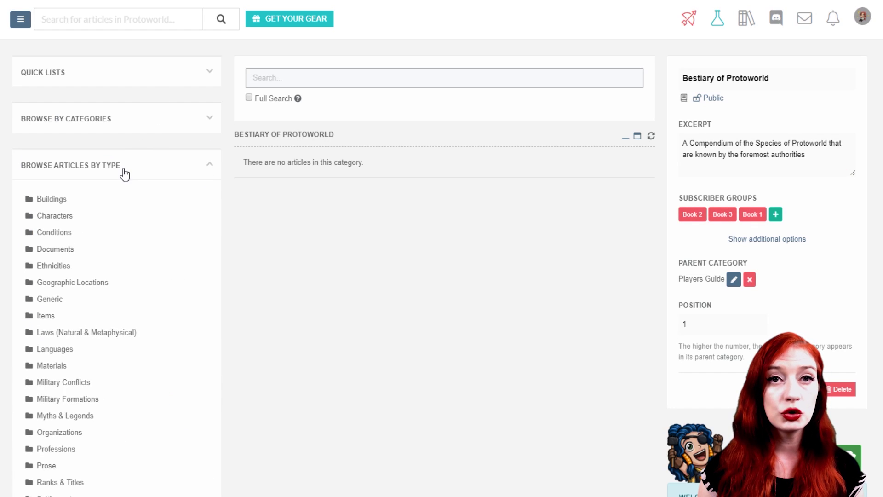
pyautogui.click(44, 200)
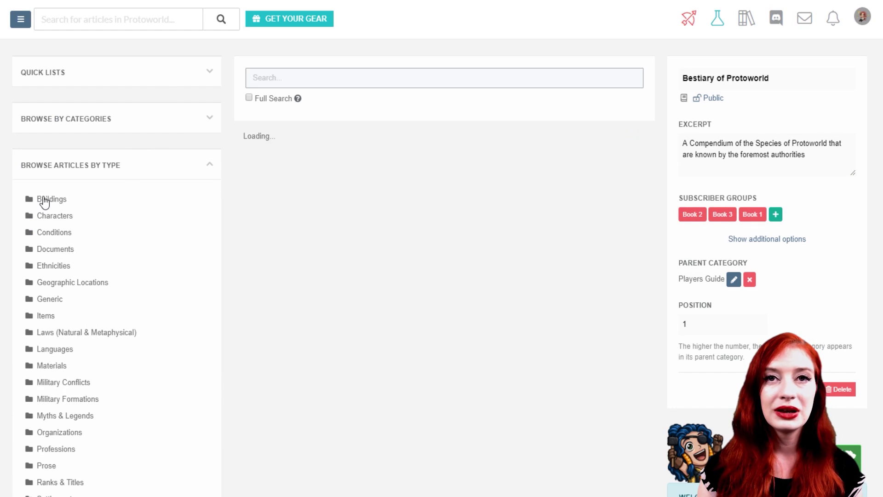
pyautogui.click(44, 217)
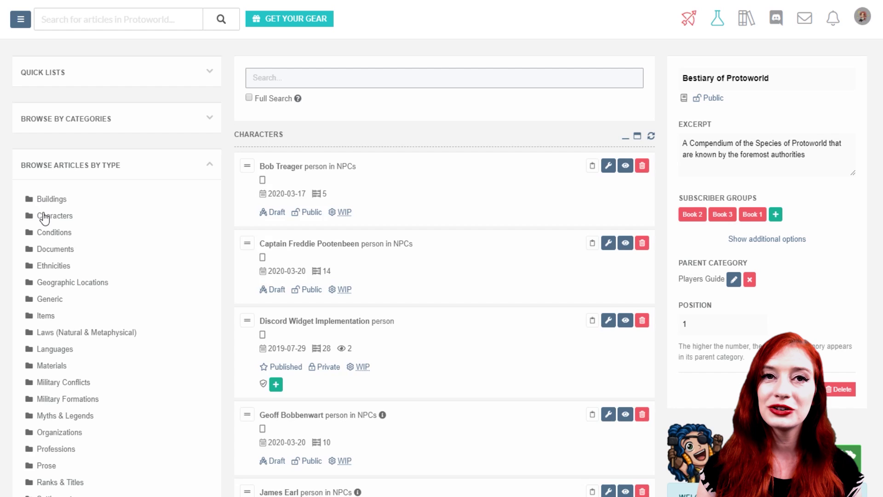
pyautogui.click(44, 234)
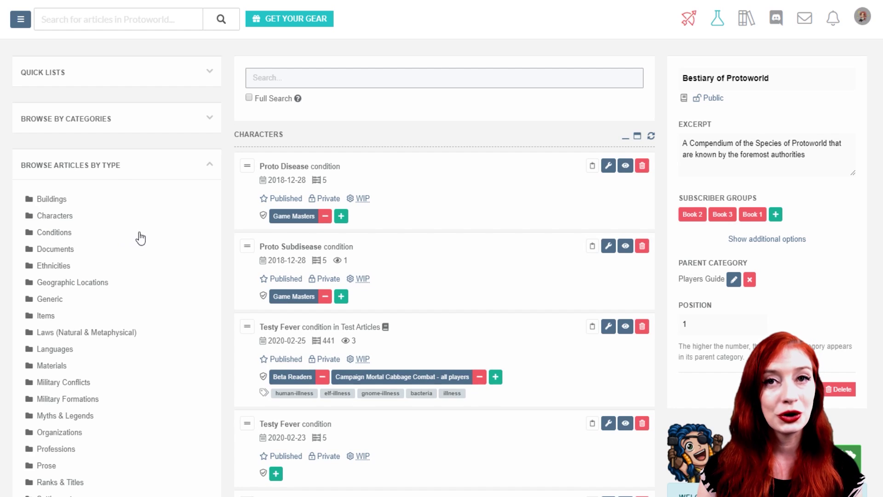
pyautogui.click(117, 173)
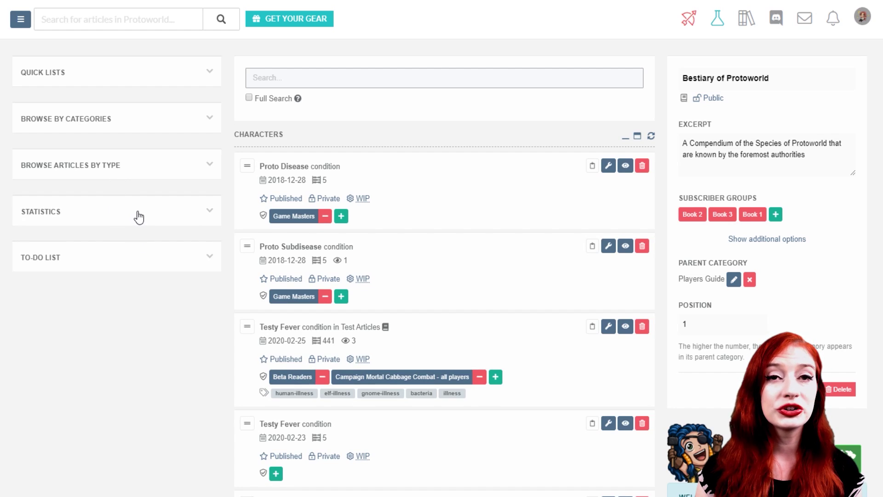
pyautogui.click(139, 217)
pyautogui.scroll(-1, 139, 218)
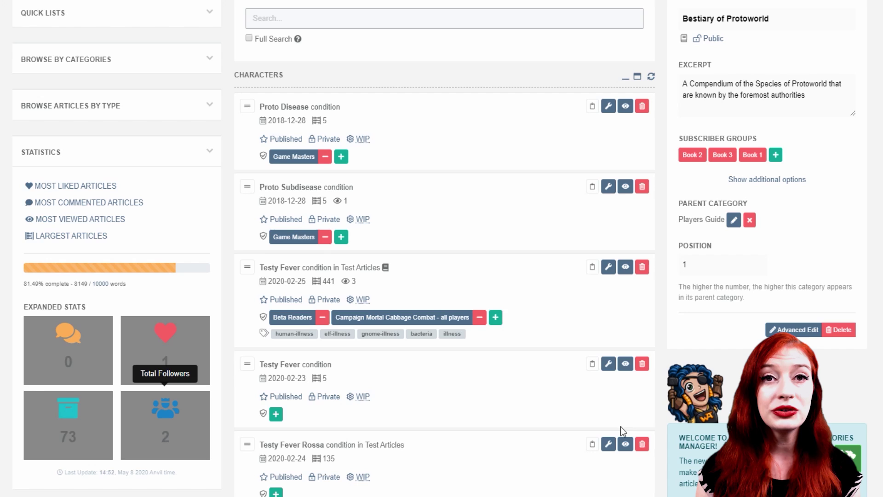
# Swap Statistics for the To-Do list and scroll through its nine remaining items
pyautogui.click(104, 153)
pyautogui.click(115, 198)
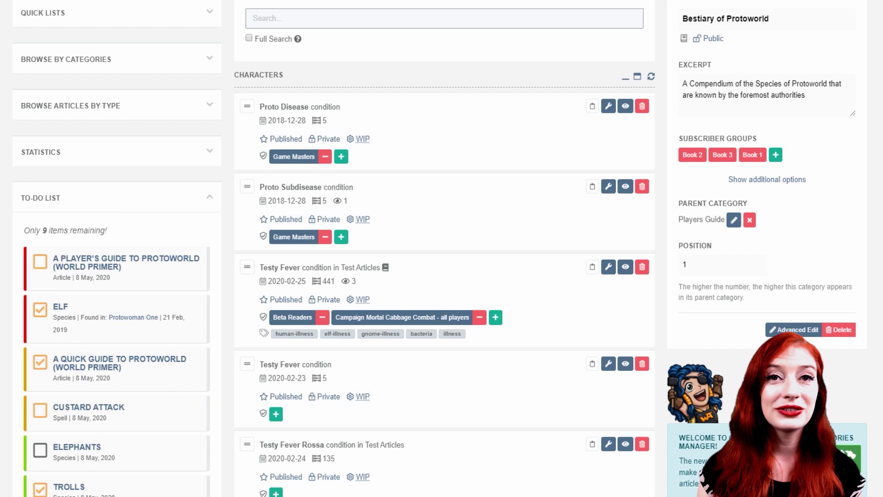
pyautogui.scroll(-4, 441, 249)
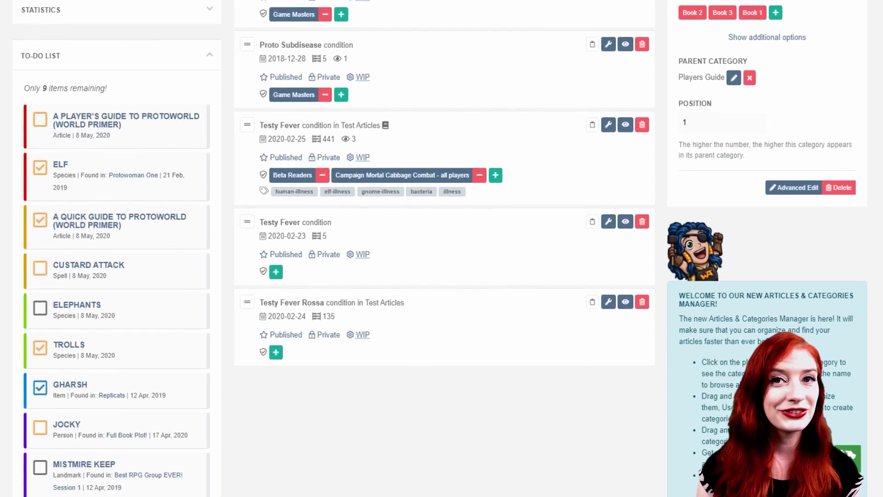
pyautogui.scroll(-1, 441, 249)
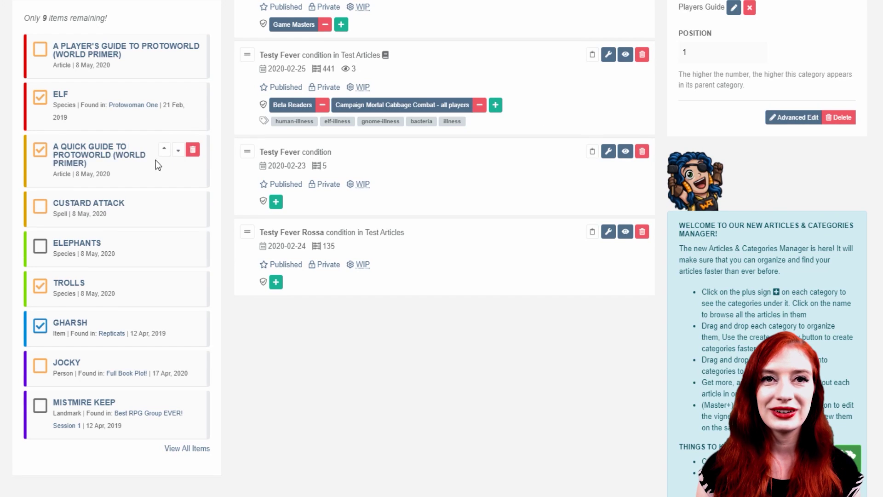
pyautogui.moveTo(166, 277)
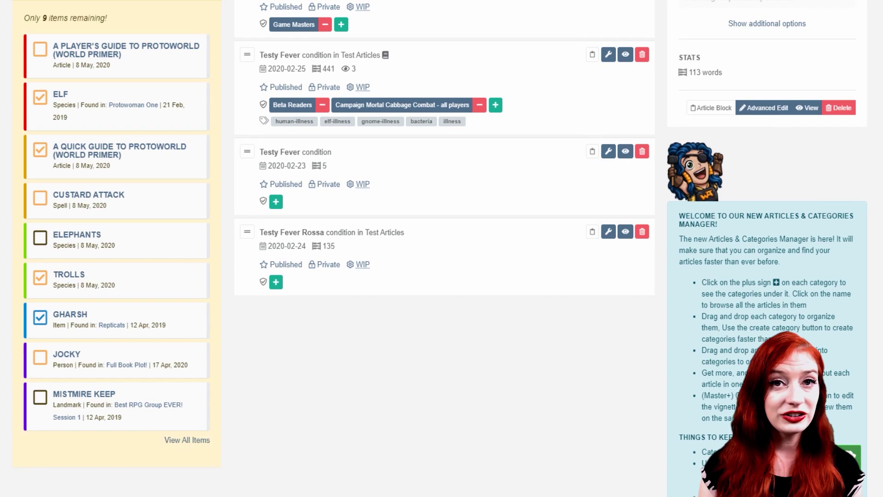
pyautogui.scroll(3, 71, 280)
pyautogui.scroll(3, 441, 249)
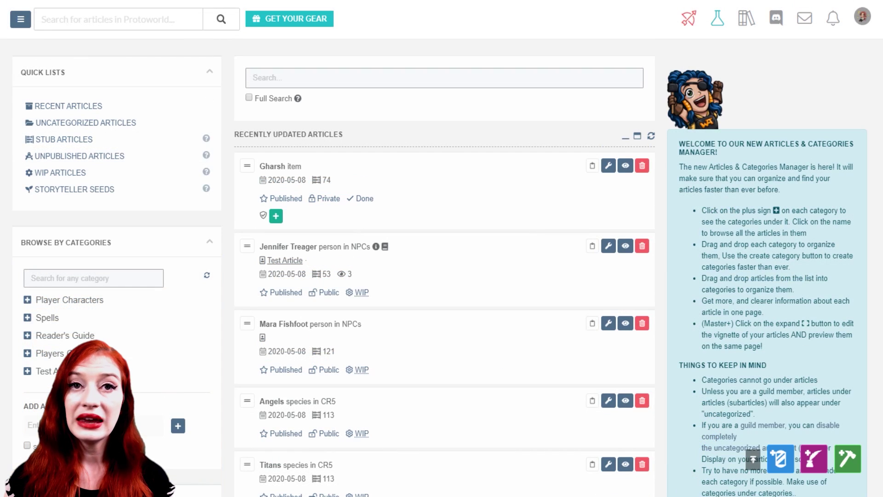
# Search articles for 'Jane' and enable Full Search to include vignettes and excerpts
pyautogui.click(392, 76)
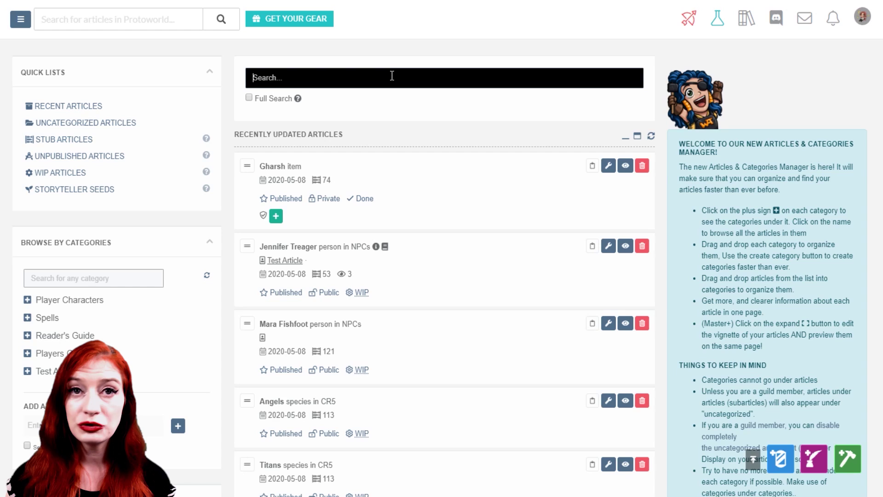
pyautogui.write('Jane')
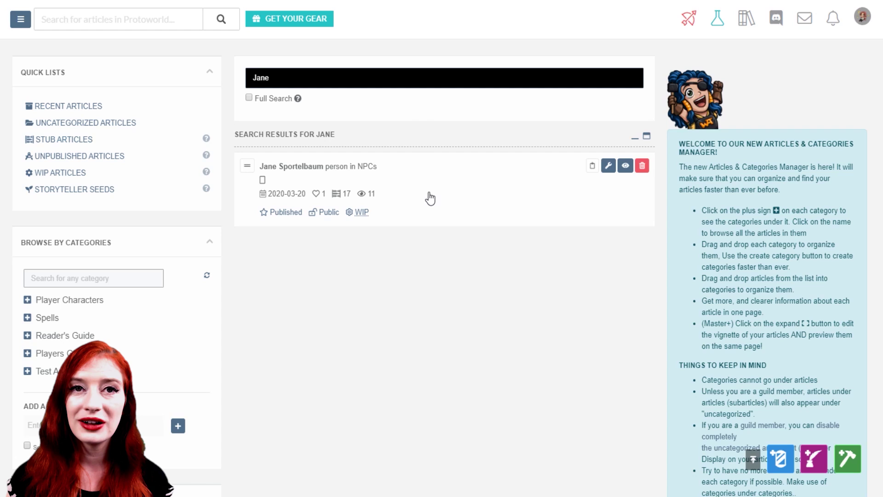
pyautogui.click(249, 98)
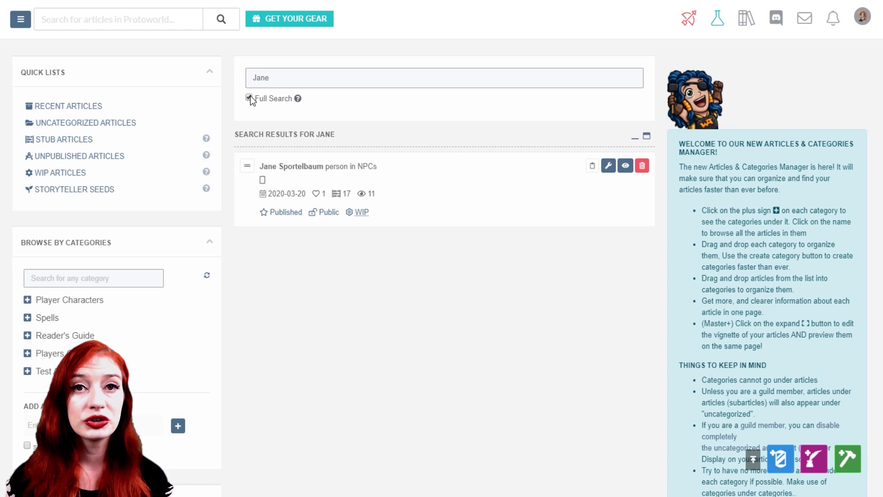
pyautogui.moveTo(298, 100)
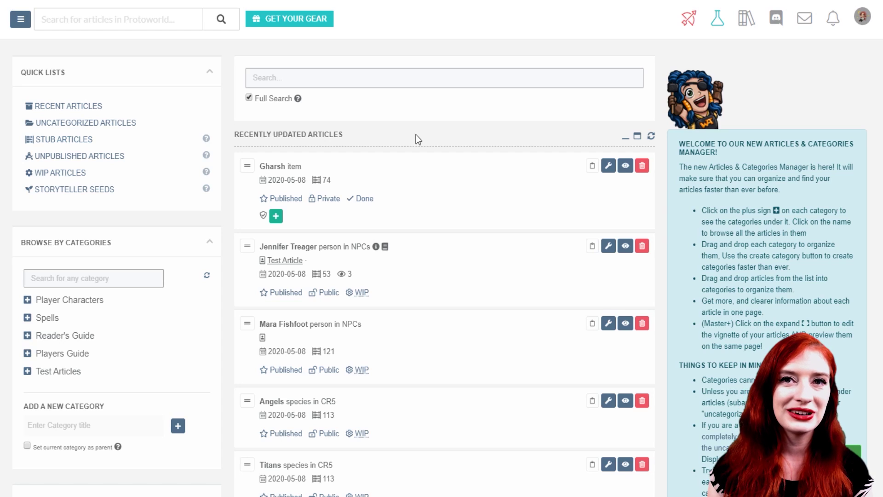
# Search 'Jennifer', then move Mr Bob below Geoff Bobbenwart and Protoman One to the bottom of NPCs
pyautogui.click(364, 80)
pyautogui.write('Jennifer')
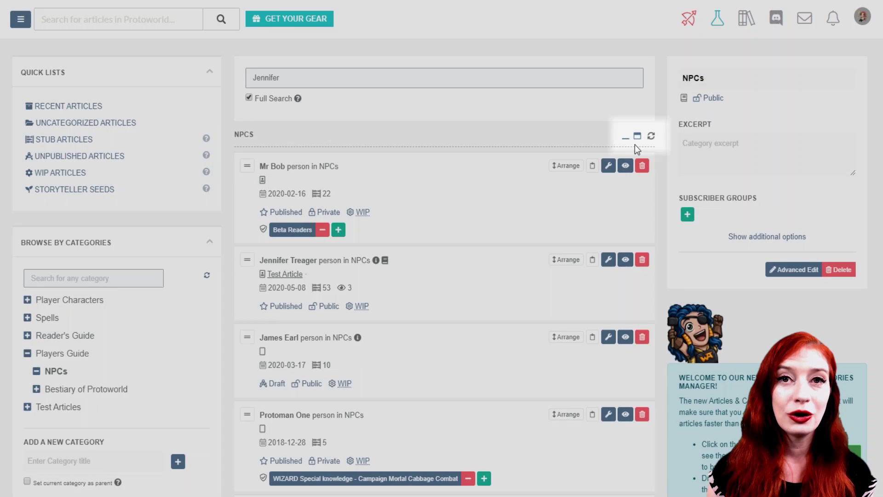
pyautogui.click(625, 137)
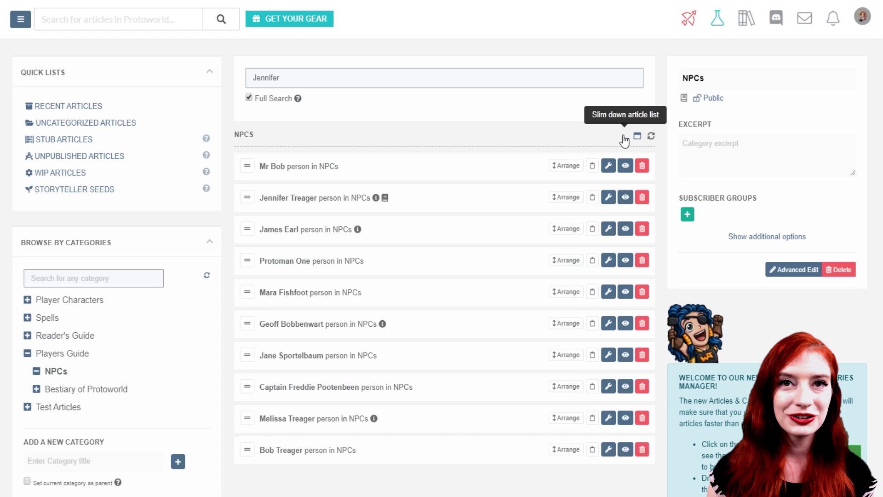
pyautogui.moveTo(565, 166); pyautogui.dragTo(564, 230)
pyautogui.moveTo(564, 260); pyautogui.dragTo(581, 469)
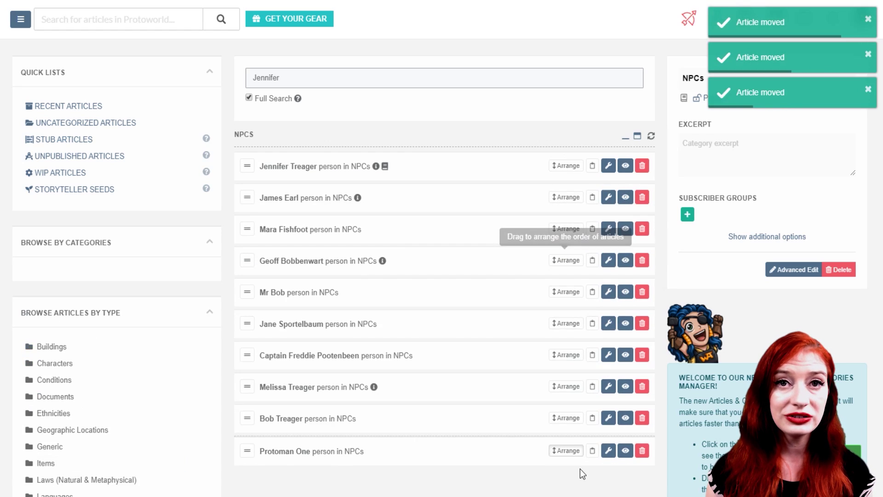
pyautogui.click(637, 136)
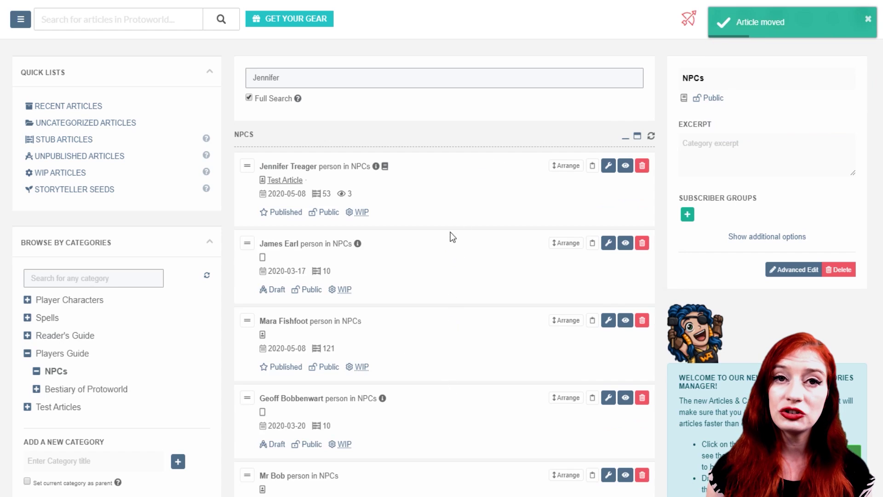
# Show Uncategorized Articles and drag Jocky, Access Denied and BB Code into categories
pyautogui.click(80, 123)
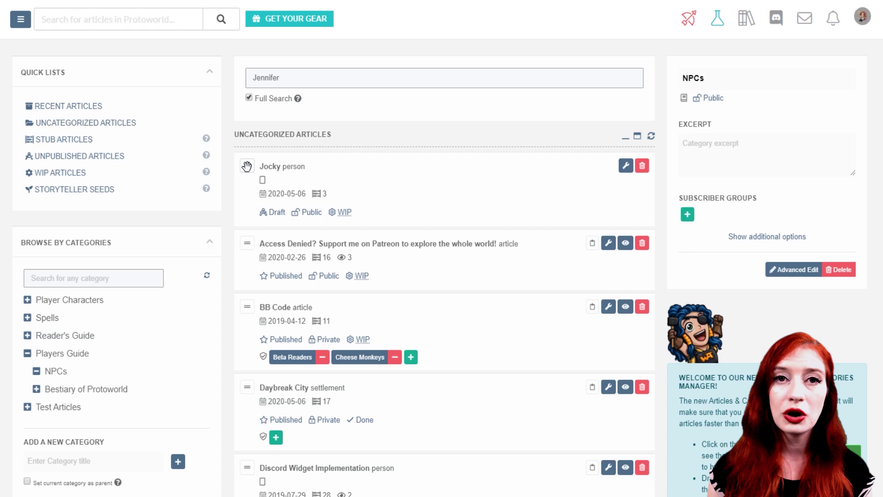
pyautogui.moveTo(247, 166); pyautogui.dragTo(66, 405)
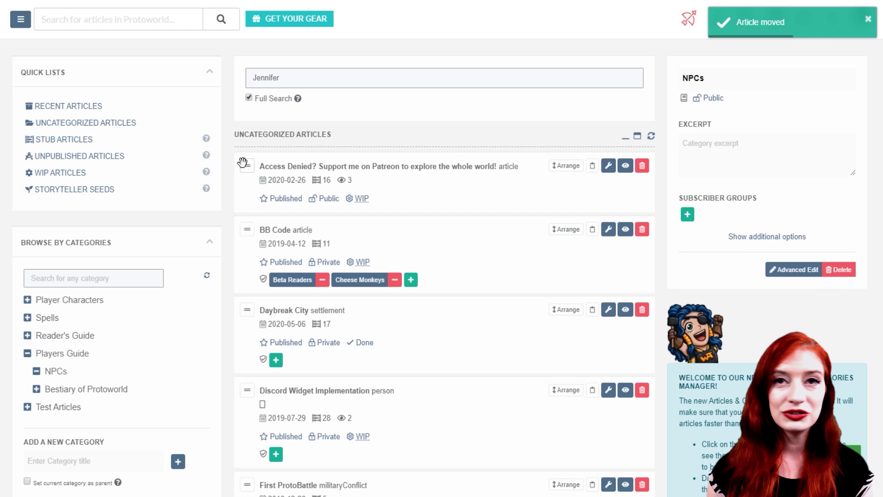
pyautogui.moveTo(247, 166); pyautogui.dragTo(79, 439)
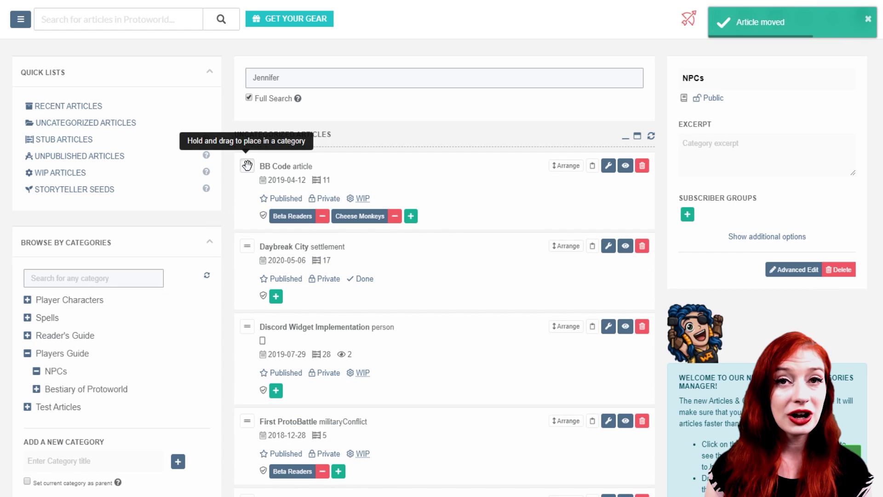
pyautogui.moveTo(248, 166); pyautogui.dragTo(86, 441)
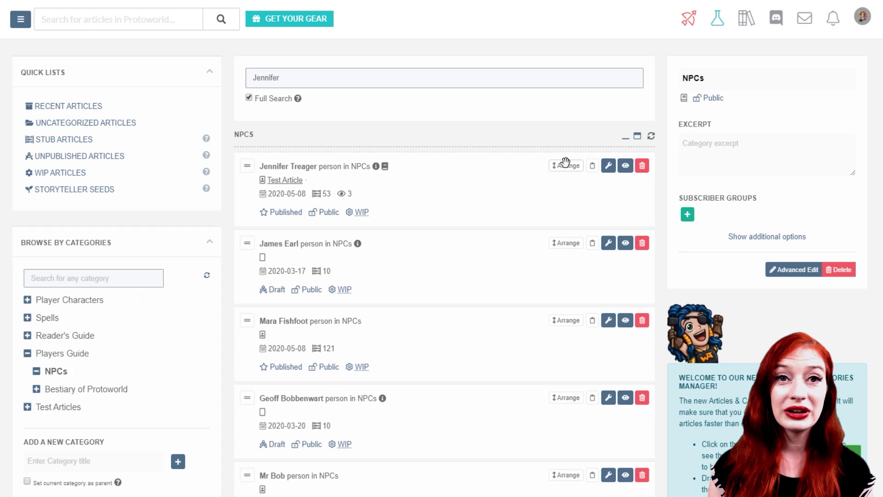
pyautogui.moveTo(566, 167); pyautogui.dragTo(554, 437)
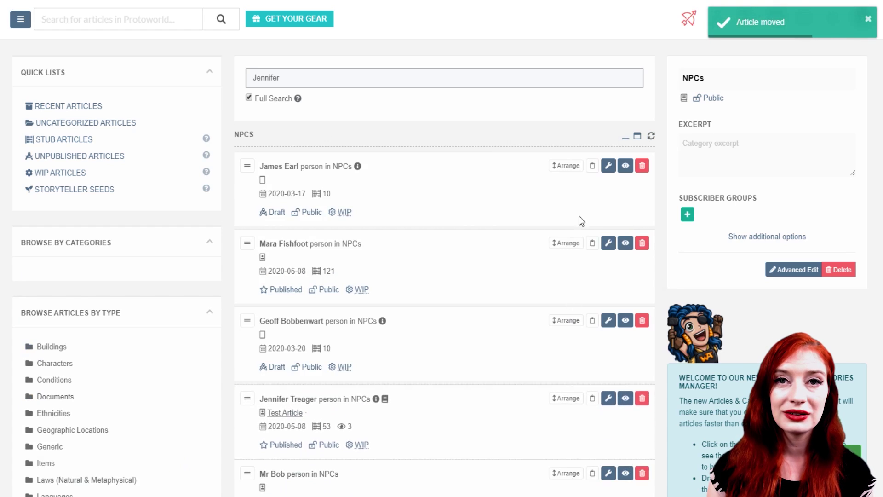
pyautogui.click(627, 139)
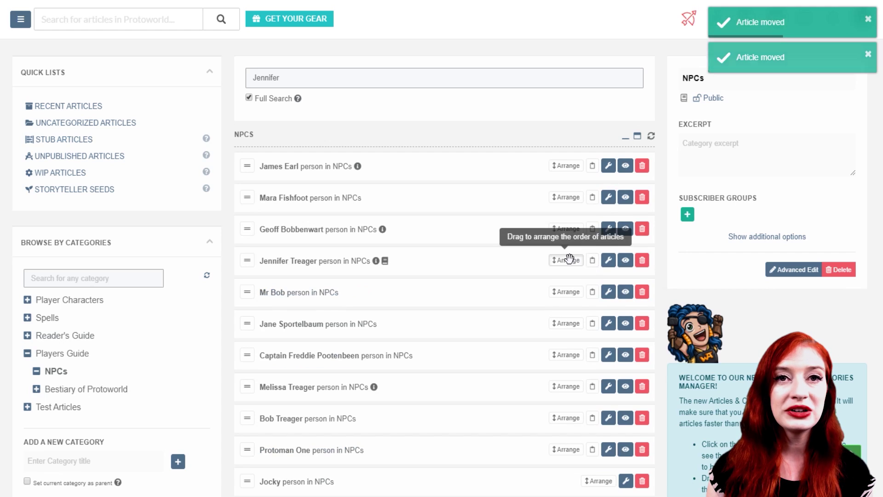
pyautogui.moveTo(568, 259); pyautogui.dragTo(565, 236)
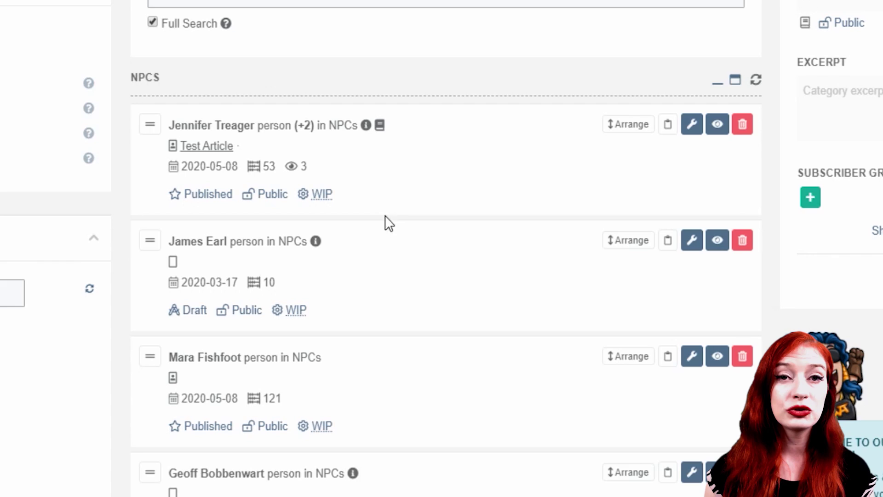
pyautogui.moveTo(368, 126)
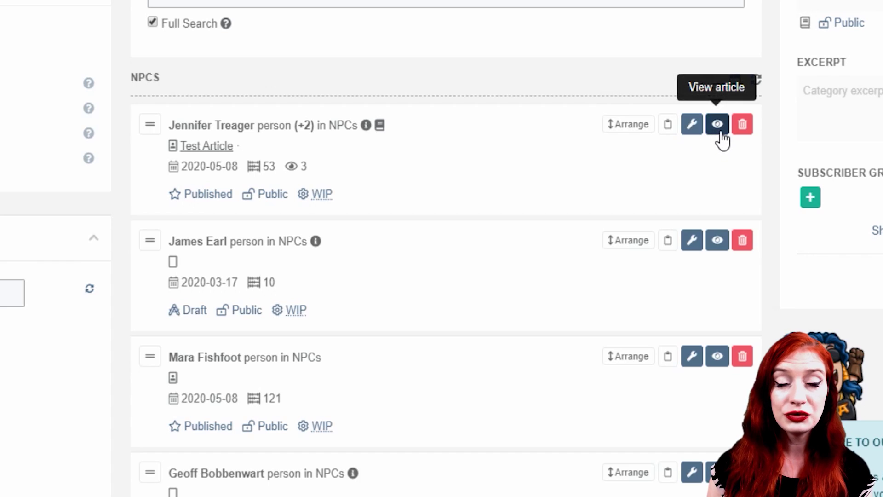
pyautogui.click(742, 133)
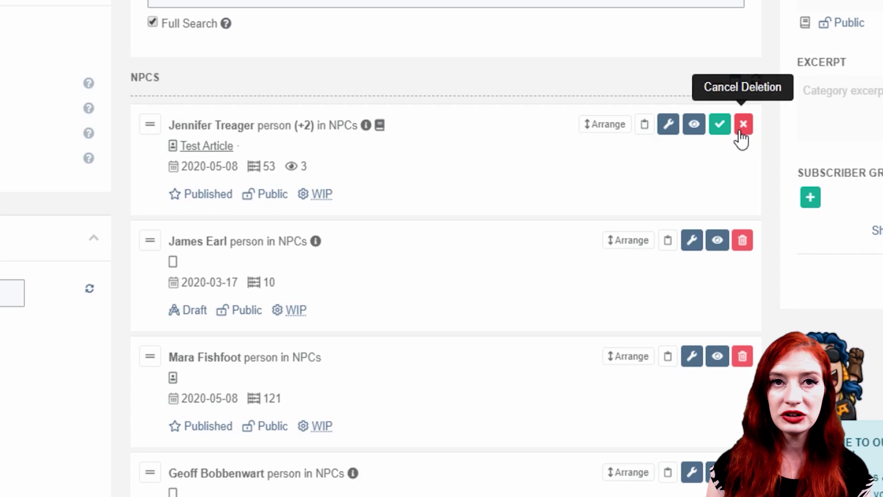
pyautogui.click(743, 131)
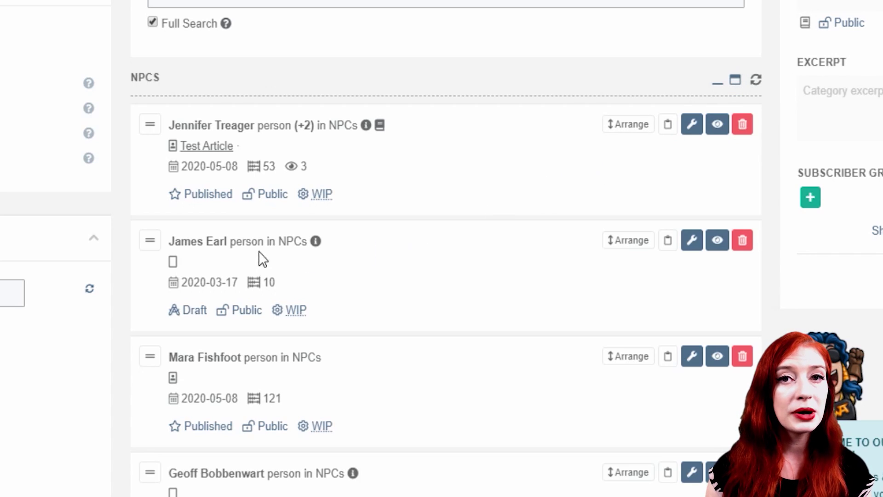
# Toggle the Published/Draft, Public/Private and WIP/Done flags, leaving them Published, Public and WIP
pyautogui.click(208, 197)
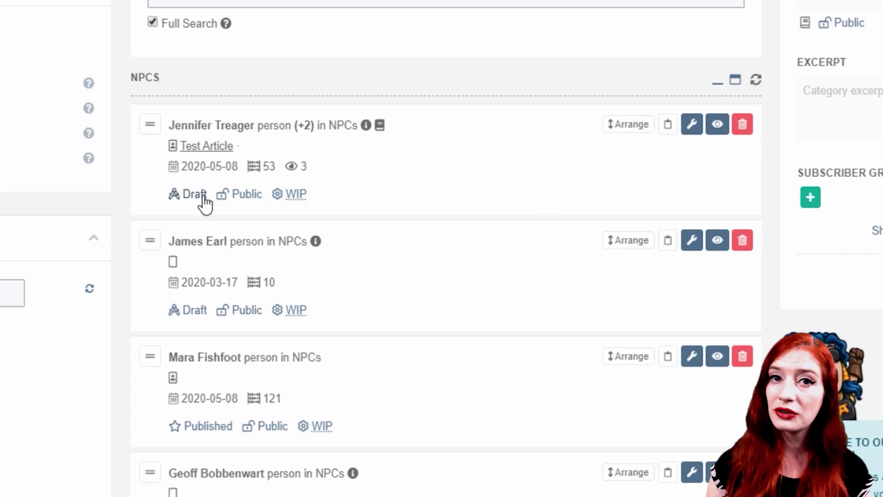
pyautogui.click(207, 198)
pyautogui.click(268, 203)
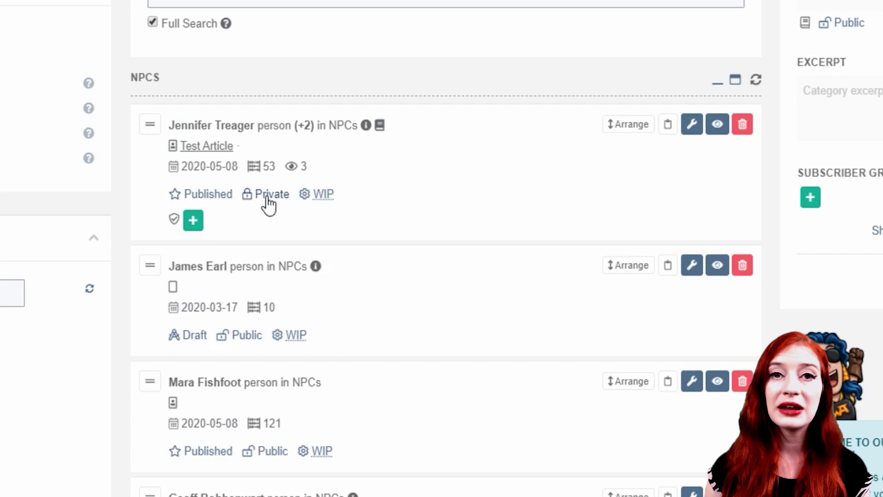
pyautogui.click(269, 203)
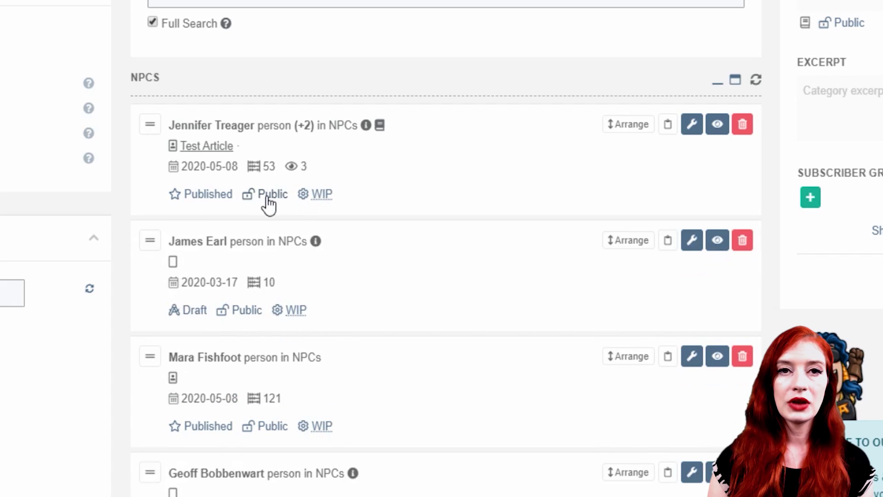
pyautogui.click(322, 196)
pyautogui.click(324, 195)
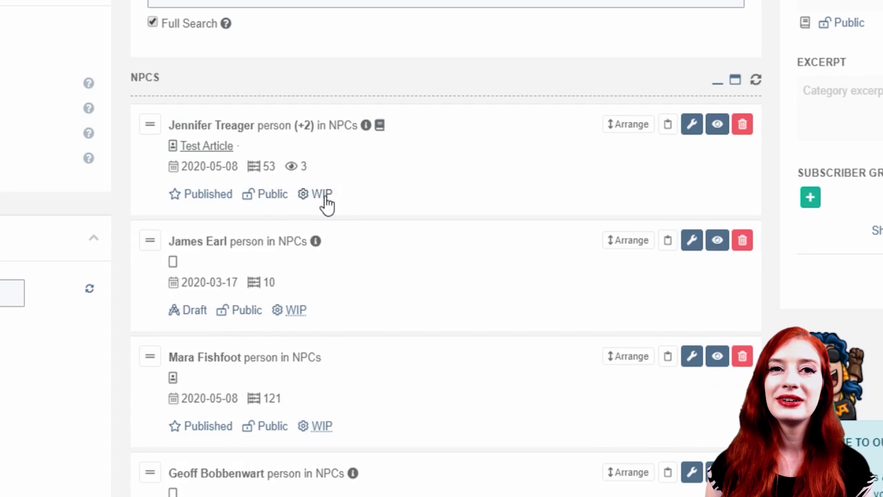
# Make the article Private and restrict it to the Book 1 subscriber group
pyautogui.click(272, 197)
pyautogui.click(195, 223)
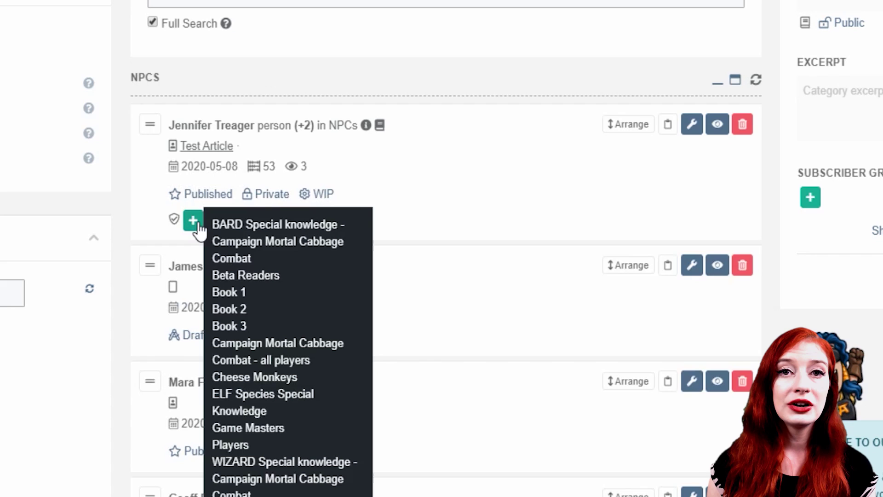
pyautogui.click(239, 291)
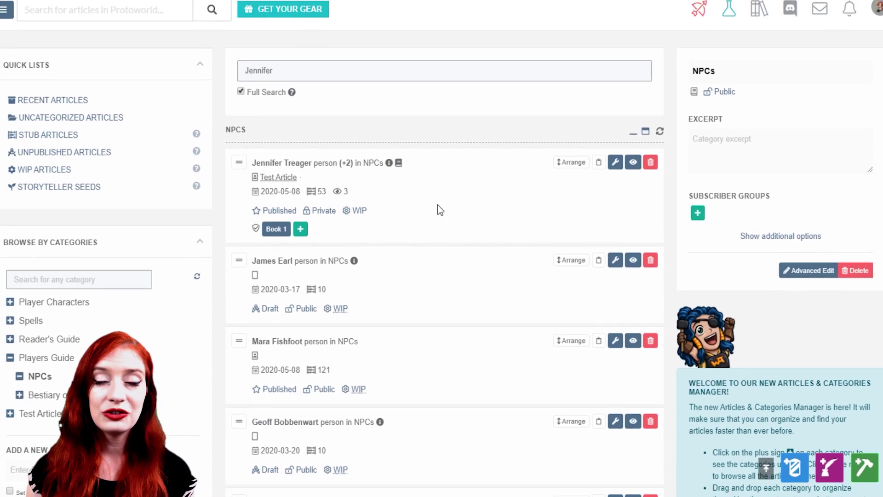
pyautogui.click(305, 168)
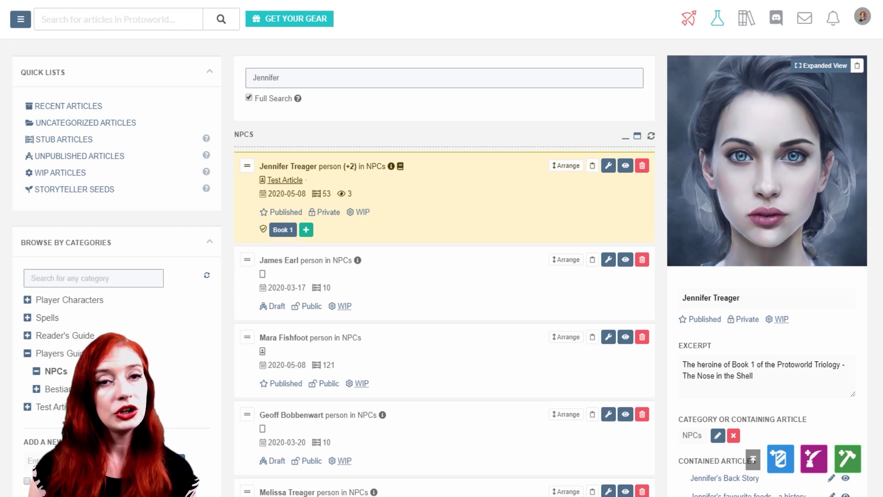
pyautogui.scroll(-1, 441, 249)
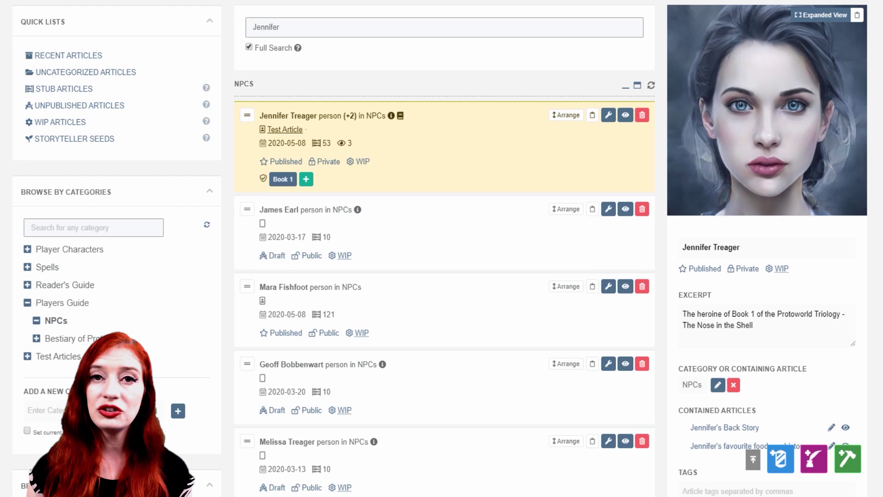
pyautogui.click(768, 243)
pyautogui.press('BackSpace')
pyautogui.press('BackSpace')
pyautogui.press('BackSpace')
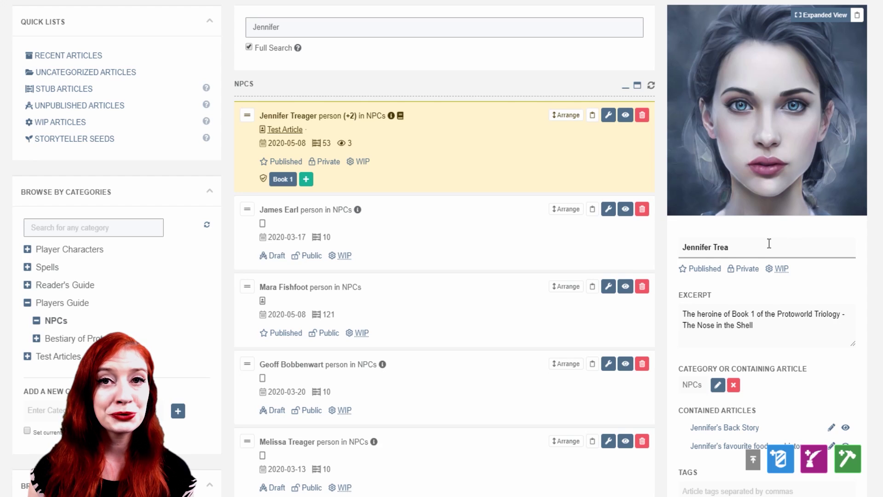
pyautogui.press('BackSpace')
pyautogui.write('eger')
# In the excerpt, replace 'Nose' with 'Ghost' and 'Shell' with 'Sofa', and correct 'Triology' to 'Trilogy'
pyautogui.click(777, 331)
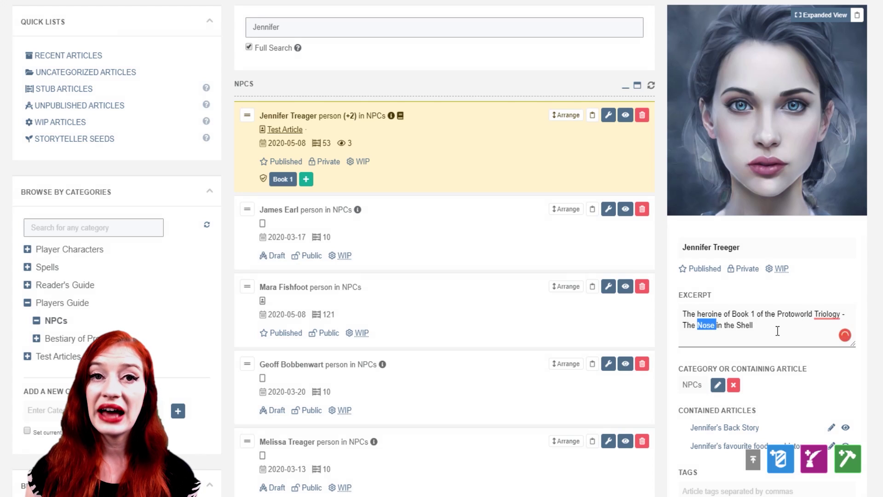
pyautogui.write('Ghost')
pyautogui.press('End')
pyautogui.hotkey('ctrl', 'shift', 'Left')
pyautogui.write('Sofa')
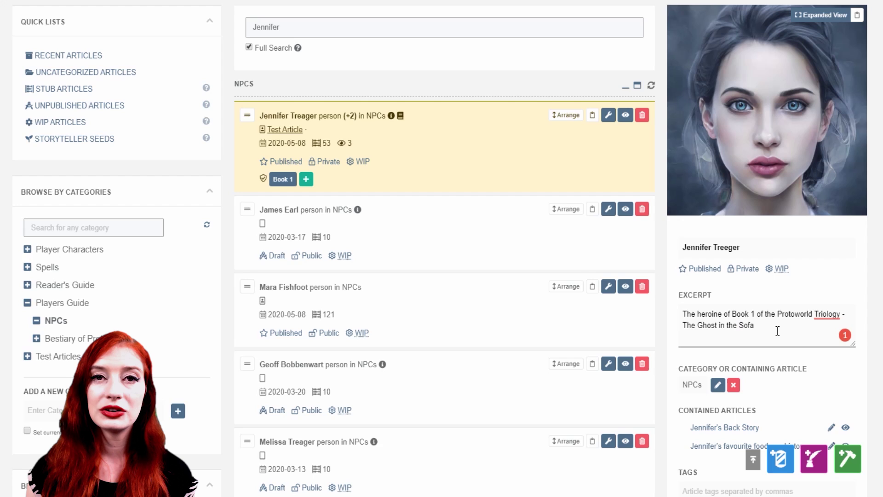
pyautogui.click(811, 318)
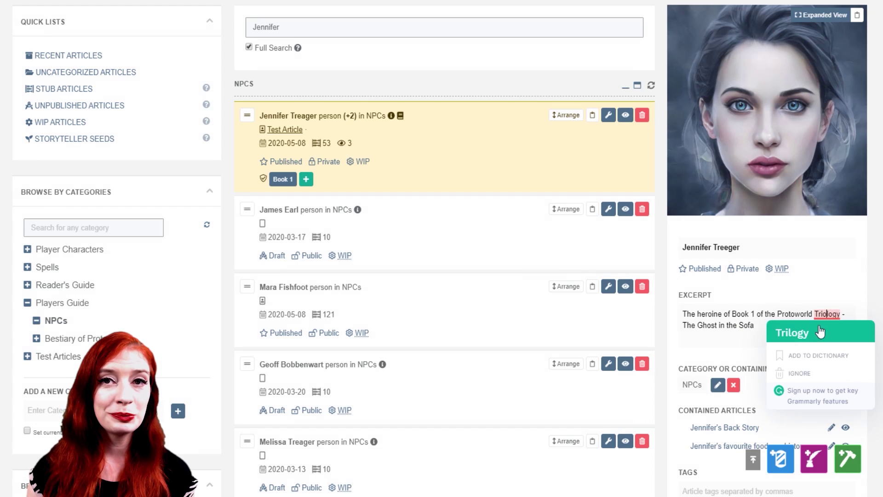
pyautogui.click(820, 327)
pyautogui.scroll(1, 797, 342)
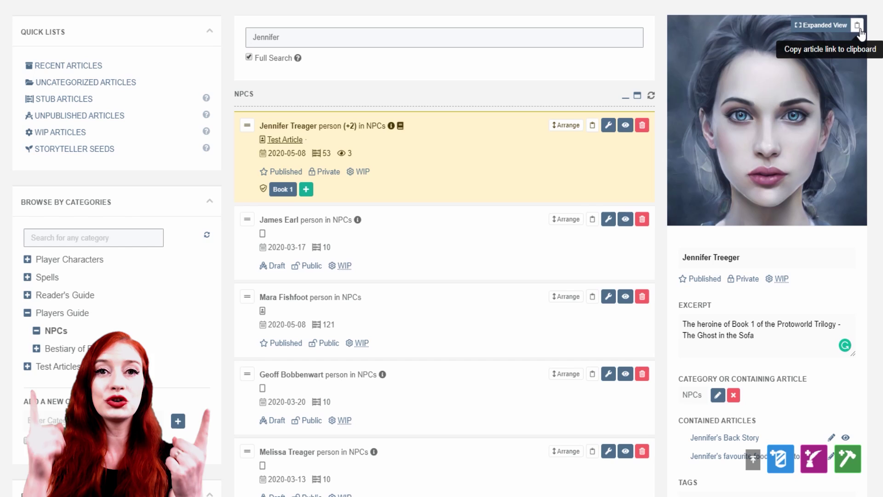
# Open the article in expanded view and paste a sample sentence at the end of its vignette
pyautogui.click(827, 32)
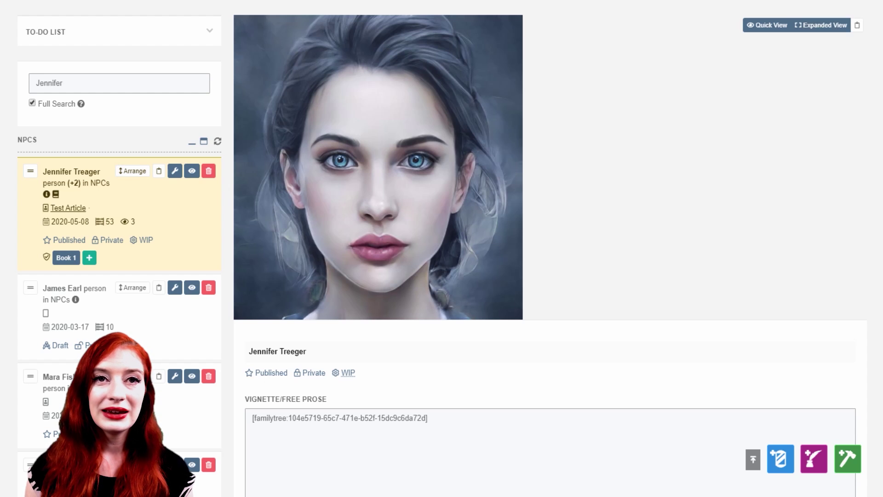
pyautogui.scroll(-7, 442, 249)
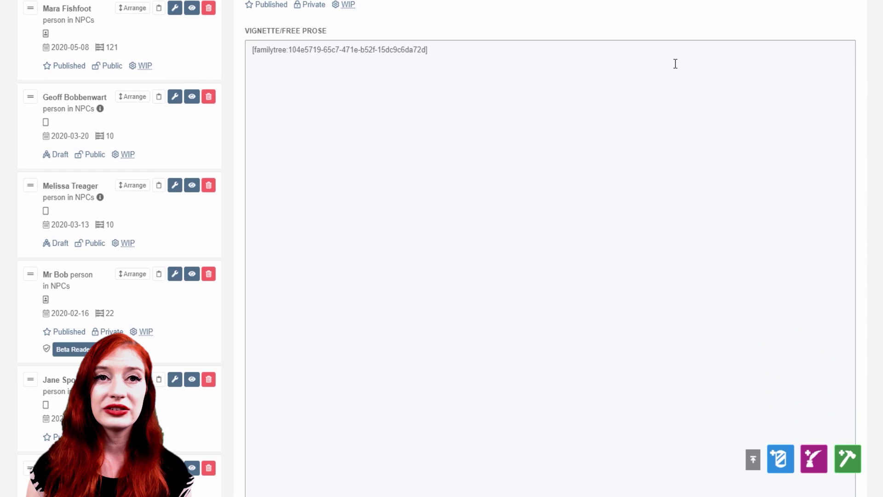
pyautogui.click(675, 64)
pyautogui.write('This is the first section - vignette or Freeprose - of an article!')
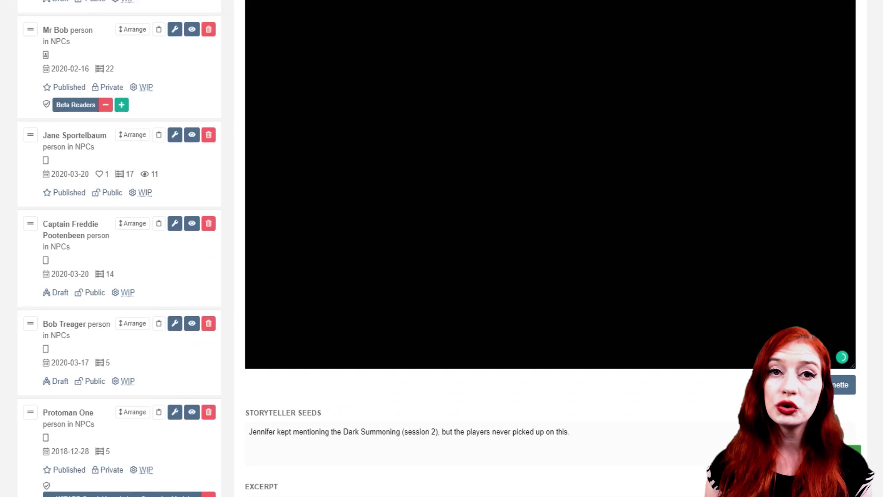
pyautogui.scroll(-7, 667, 255)
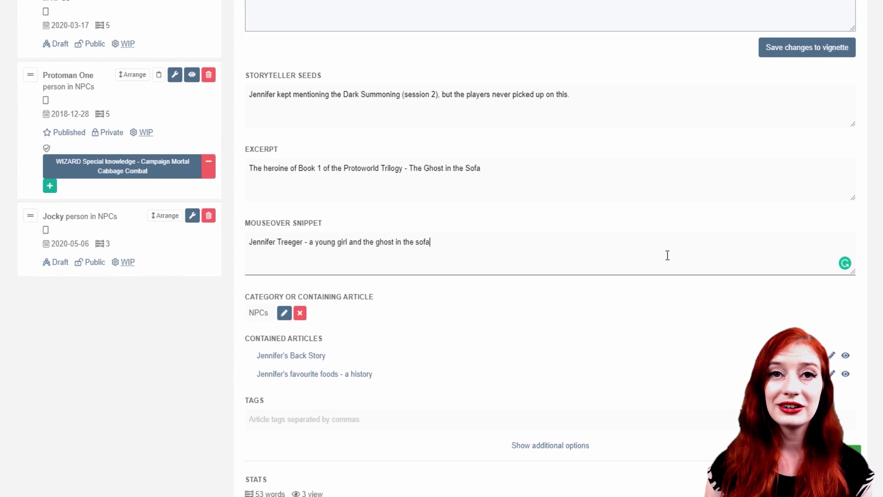
pyautogui.scroll(15, 881, 136)
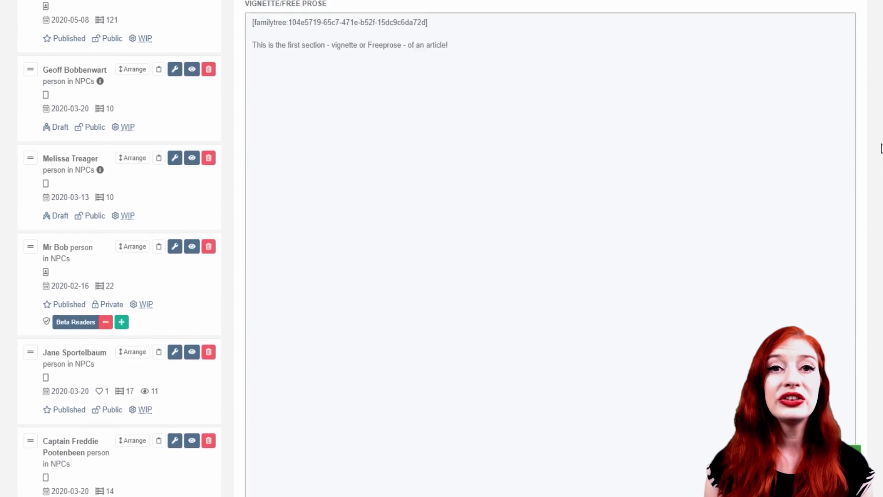
pyautogui.scroll(-8, 69, 406)
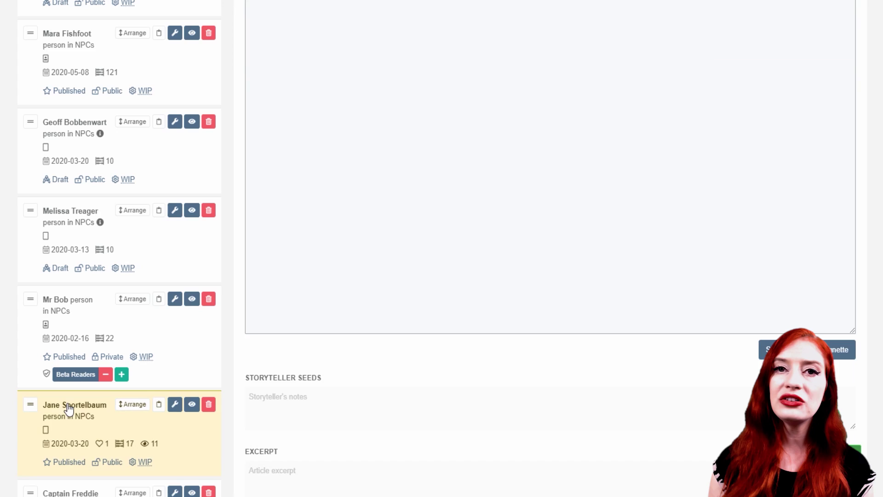
# Open Mara Fishfoot's article, then James Earl's article, in the side editor
pyautogui.scroll(8, 69, 395)
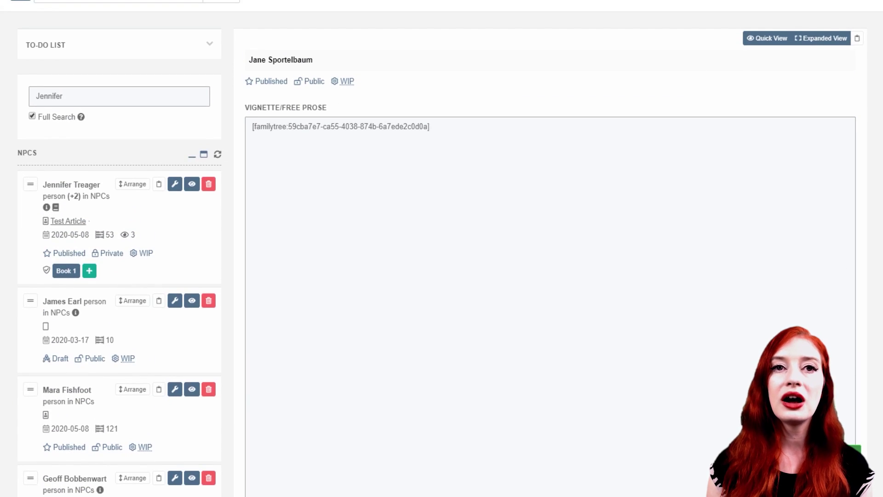
pyautogui.click(51, 391)
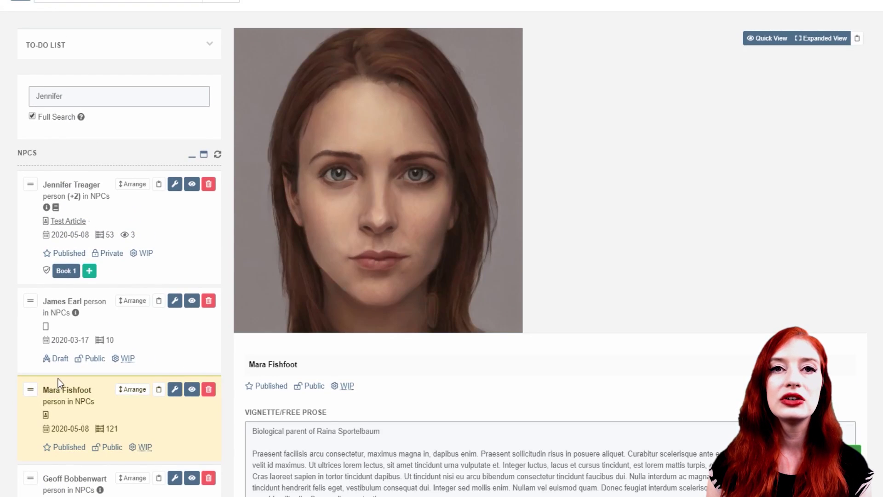
pyautogui.click(84, 308)
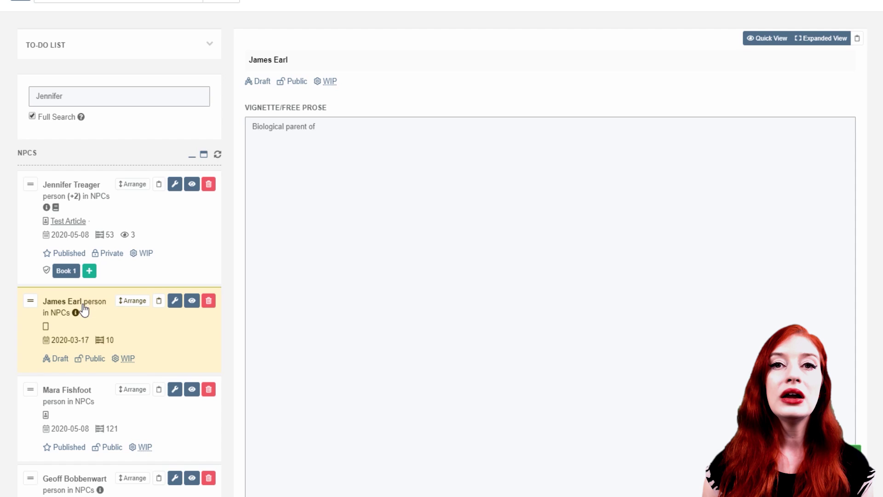
# Replace the search term with 'Spell' and open the Spell of Fromage article
pyautogui.moveTo(123, 89); pyautogui.dragTo(35, 88)
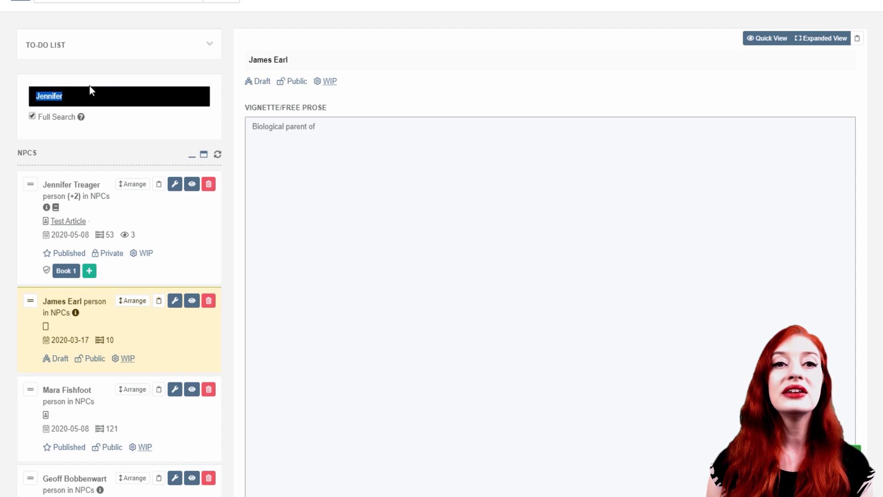
pyautogui.write('Spell')
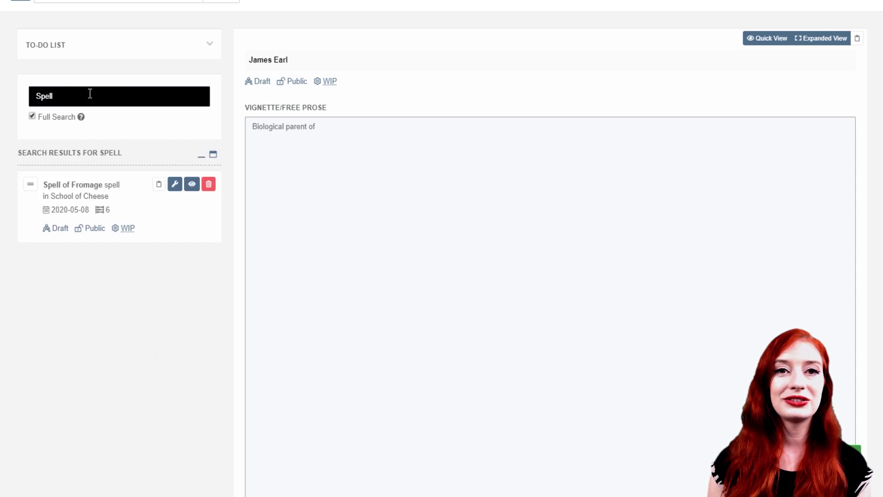
pyautogui.click(94, 82)
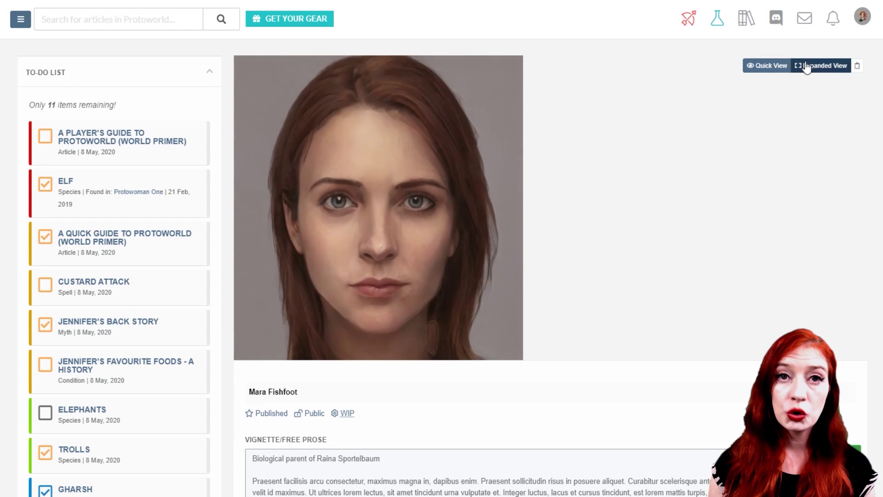
# Preview Mara Fishfoot's full article in Expanded View, then return to Quick Edit
pyautogui.click(806, 67)
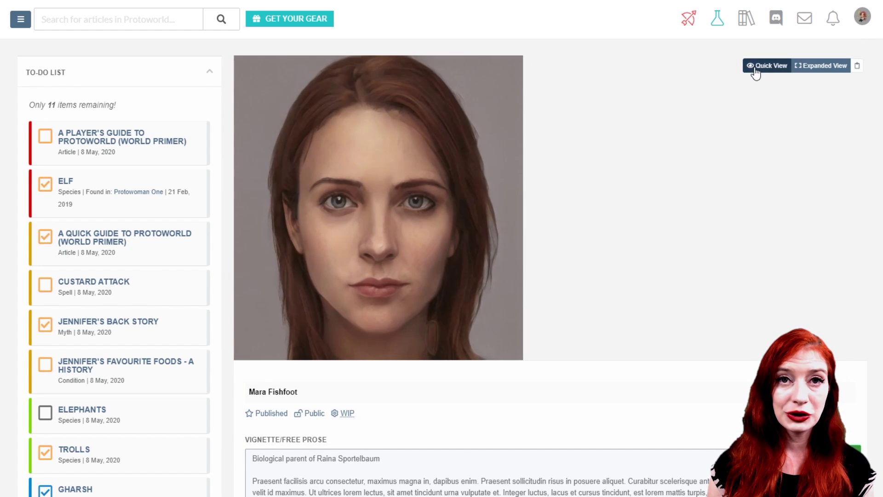
pyautogui.scroll(-3, 880, 46)
pyautogui.scroll(-5, 442, 249)
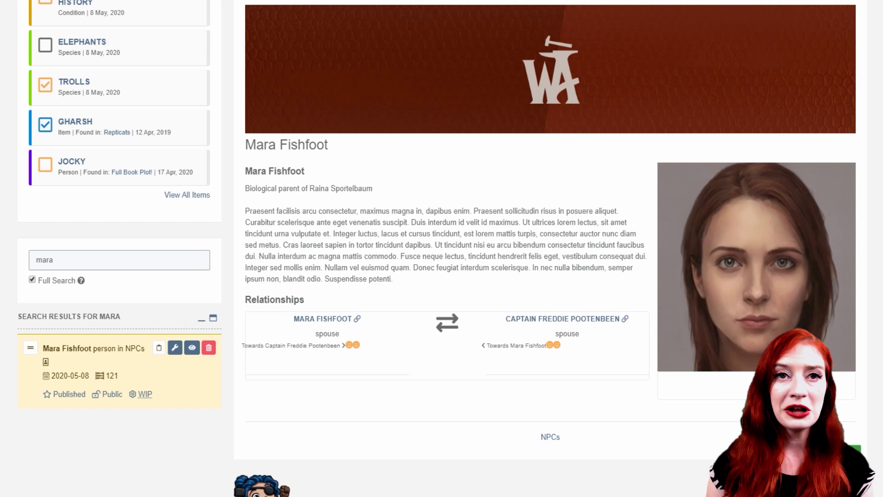
pyautogui.scroll(8, 441, 248)
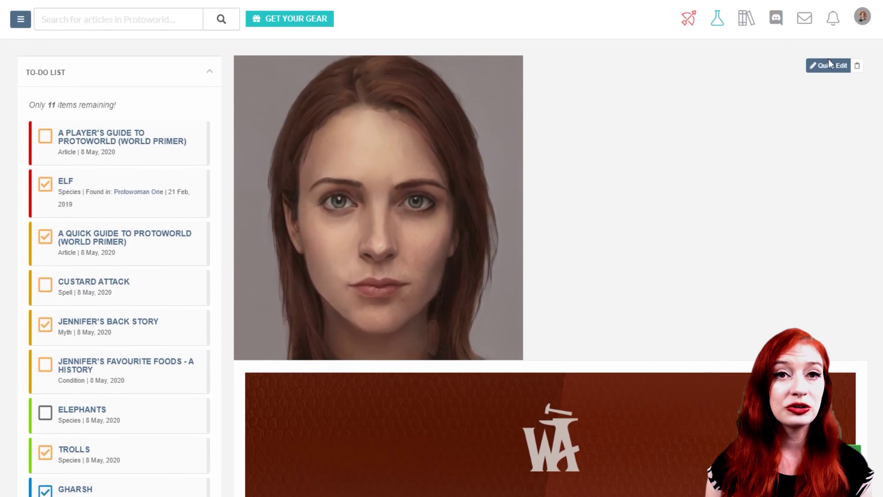
pyautogui.click(829, 73)
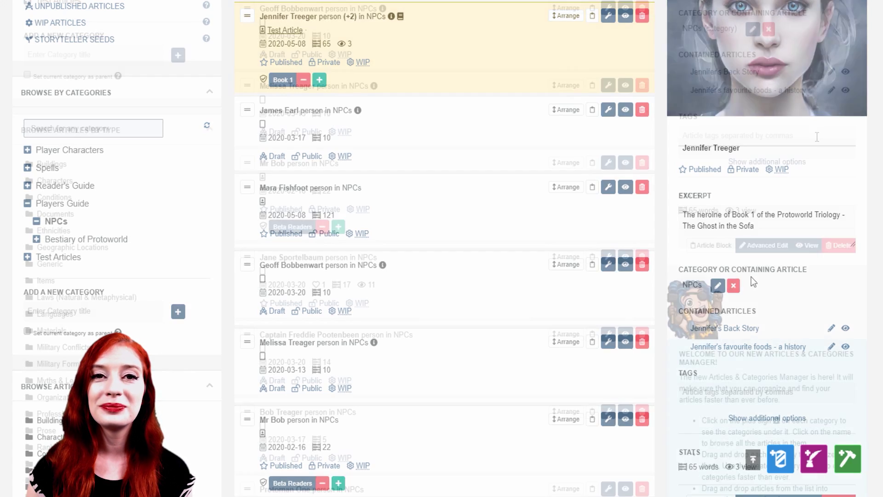
# Tag Jennifer Treeger's article #POVCharacter #Book1 #Elf #GoodGuy #SoldierofNethis and save the tags
pyautogui.scroll(-5, 817, 137)
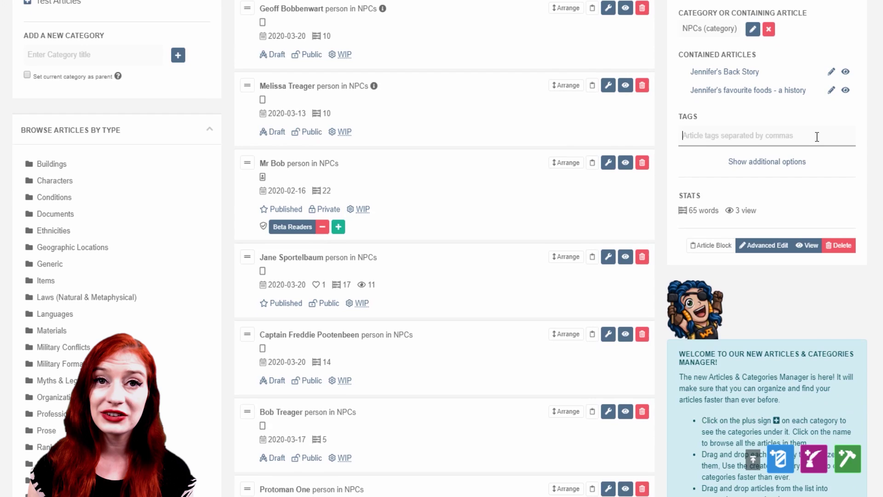
pyautogui.write('#POV')
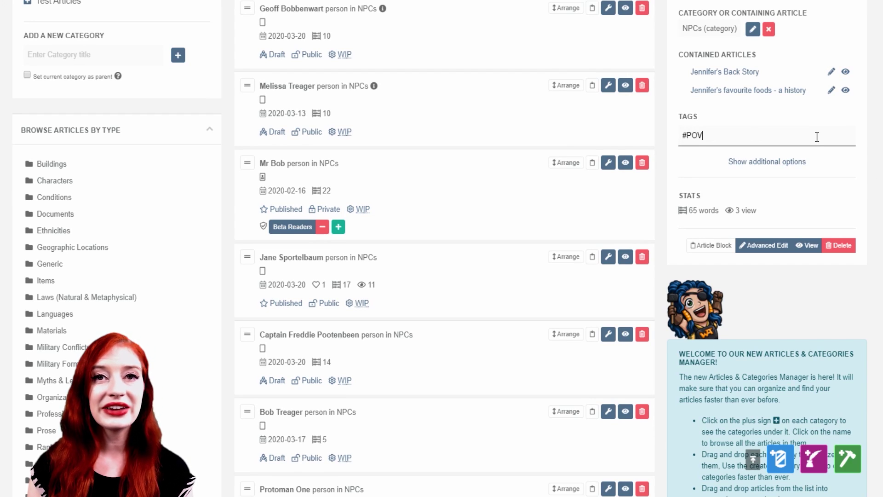
pyautogui.write('Character')
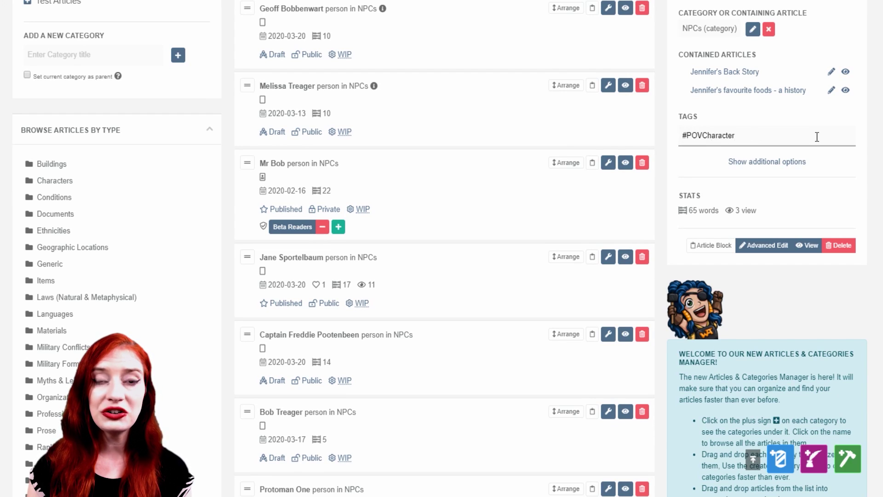
pyautogui.write(' #Book')
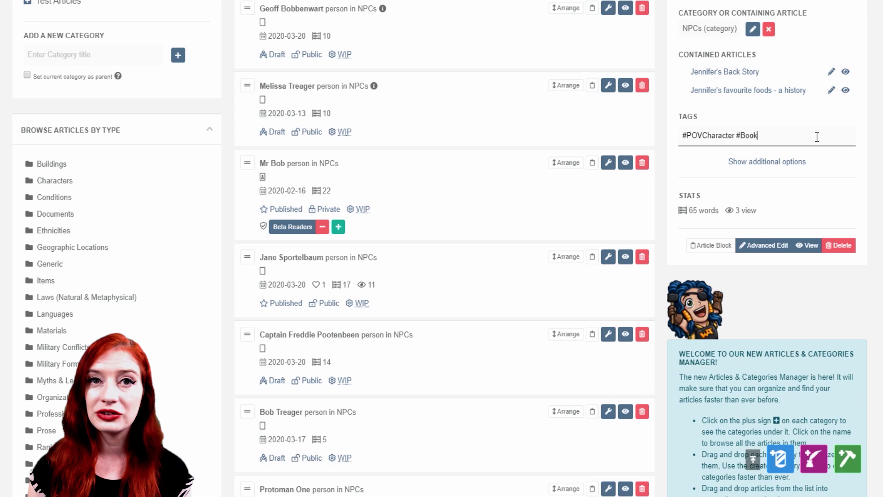
pyautogui.write('1')
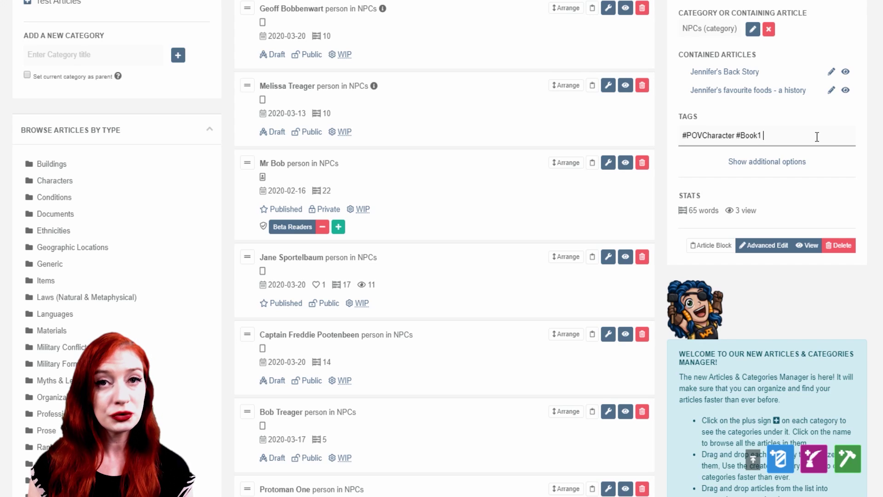
pyautogui.write(' #Elf')
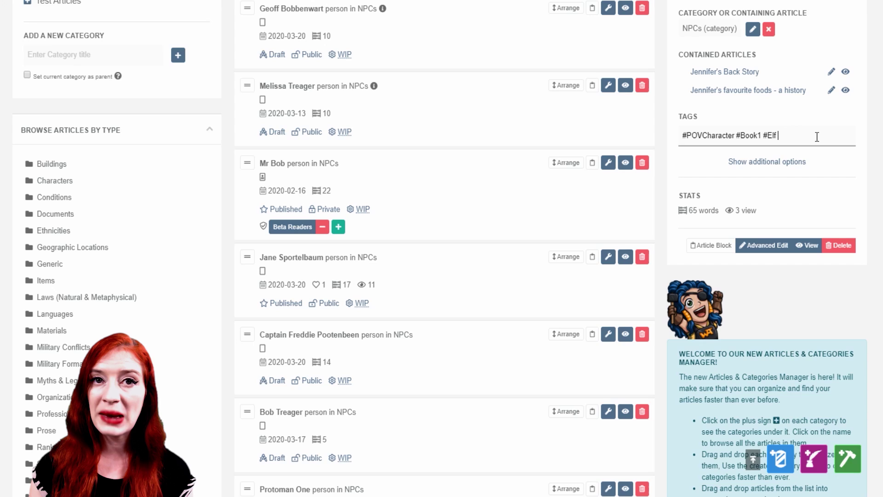
pyautogui.write(' #Go')
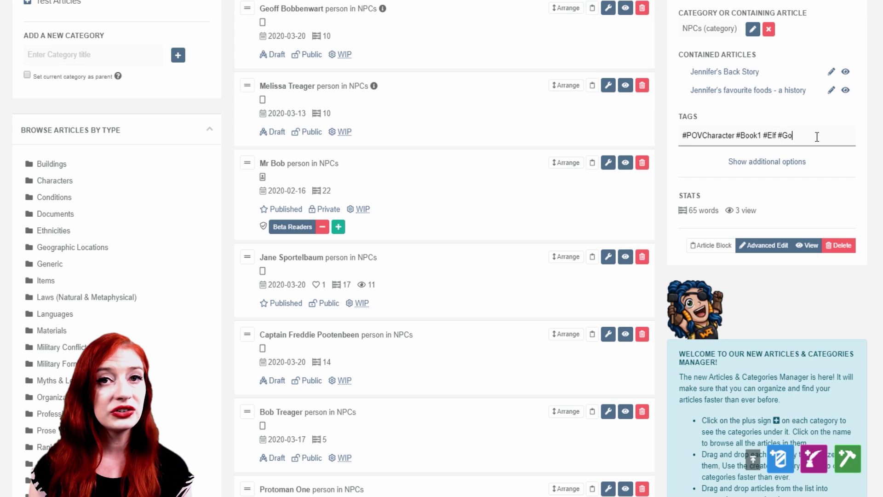
pyautogui.write('odGuy')
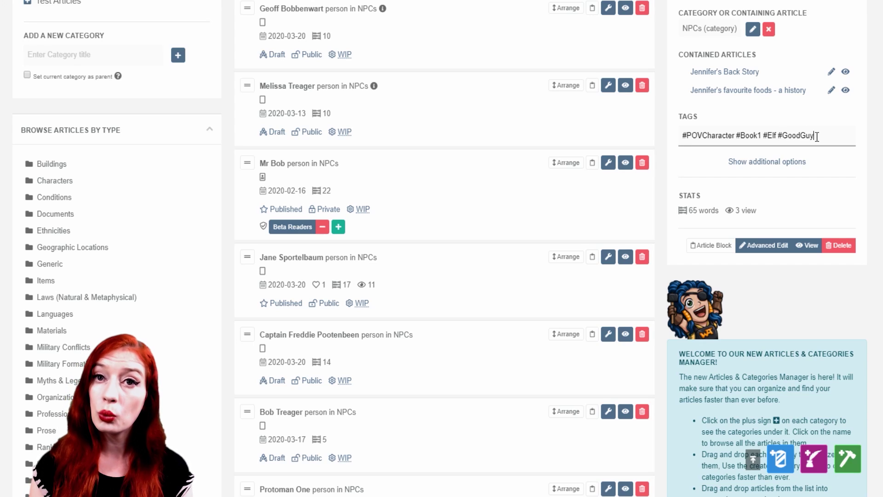
pyautogui.write(' #Soldierof')
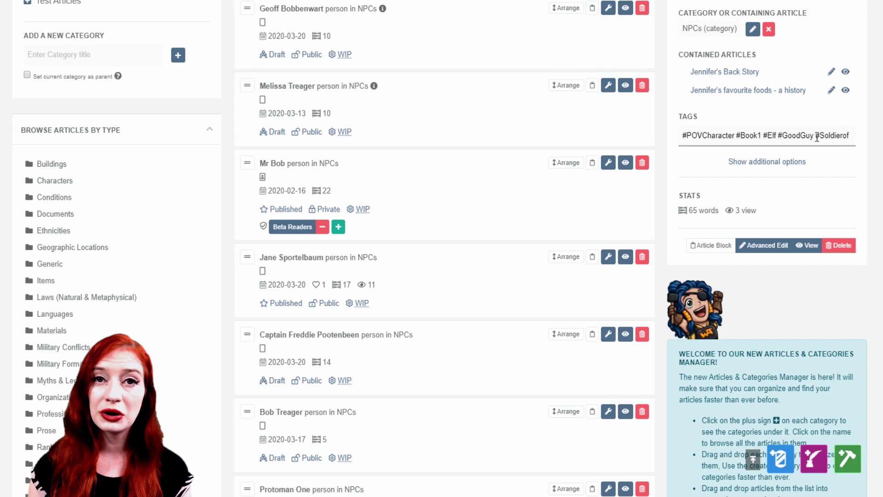
pyautogui.write('Nethis')
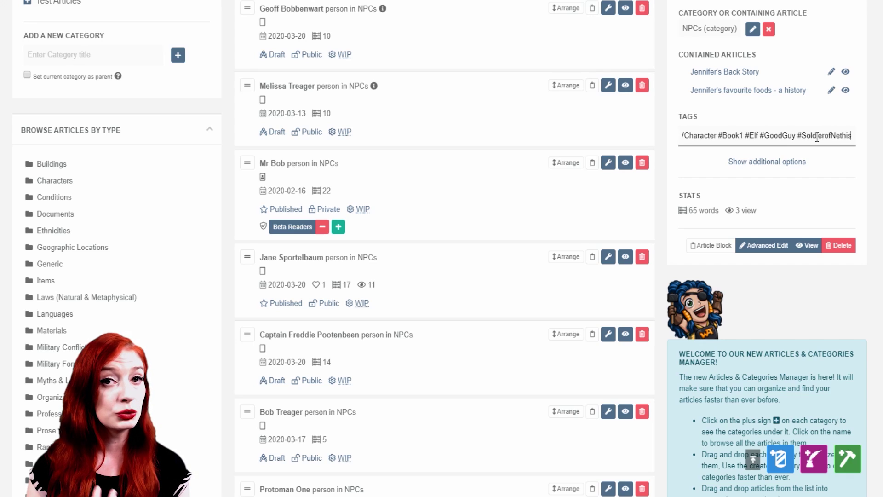
pyautogui.click(874, 165)
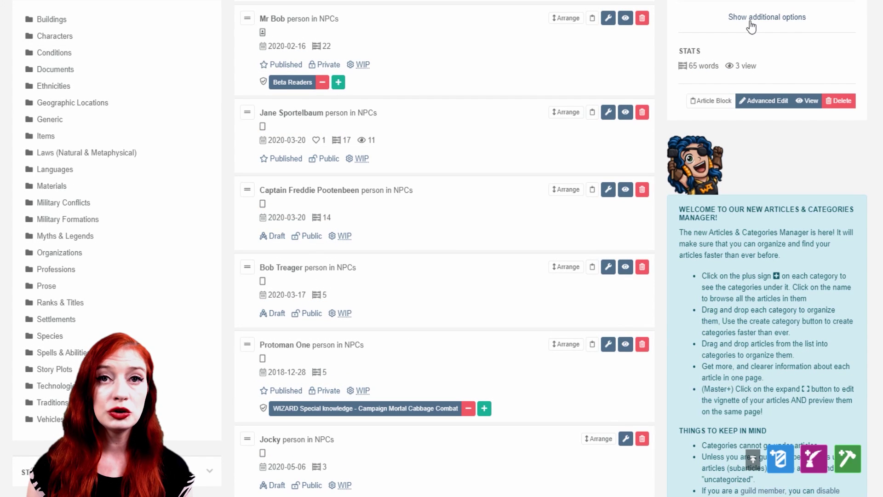
# Reveal the additional options: Book 1 group, position 1000, slug jennifer-treeger-article
pyautogui.click(750, 22)
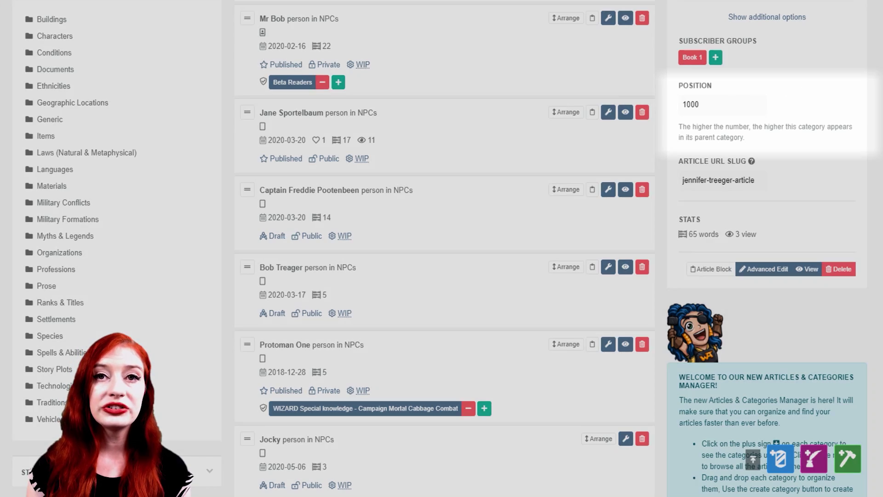
pyautogui.scroll(-1, 442, 249)
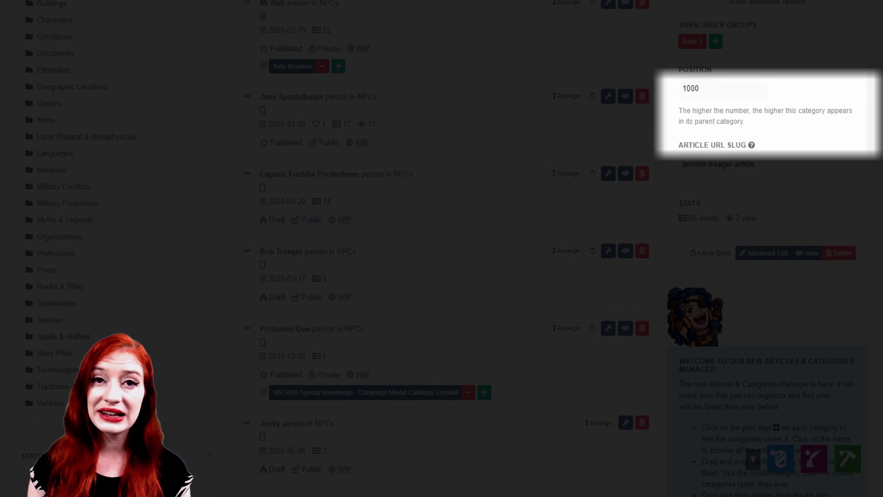